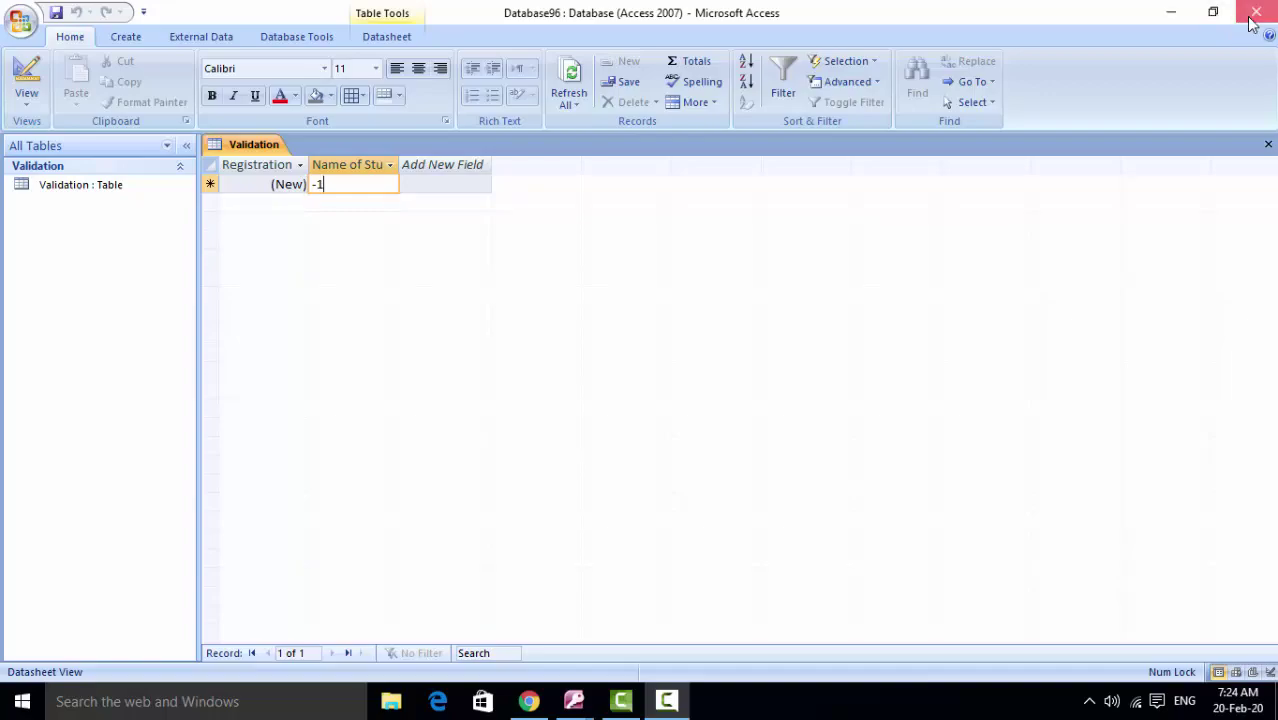
Step: Minimize Access and restore it to show the dob valid table in Design view
{"action": "left_click", "coordinate": [1170, 12]}
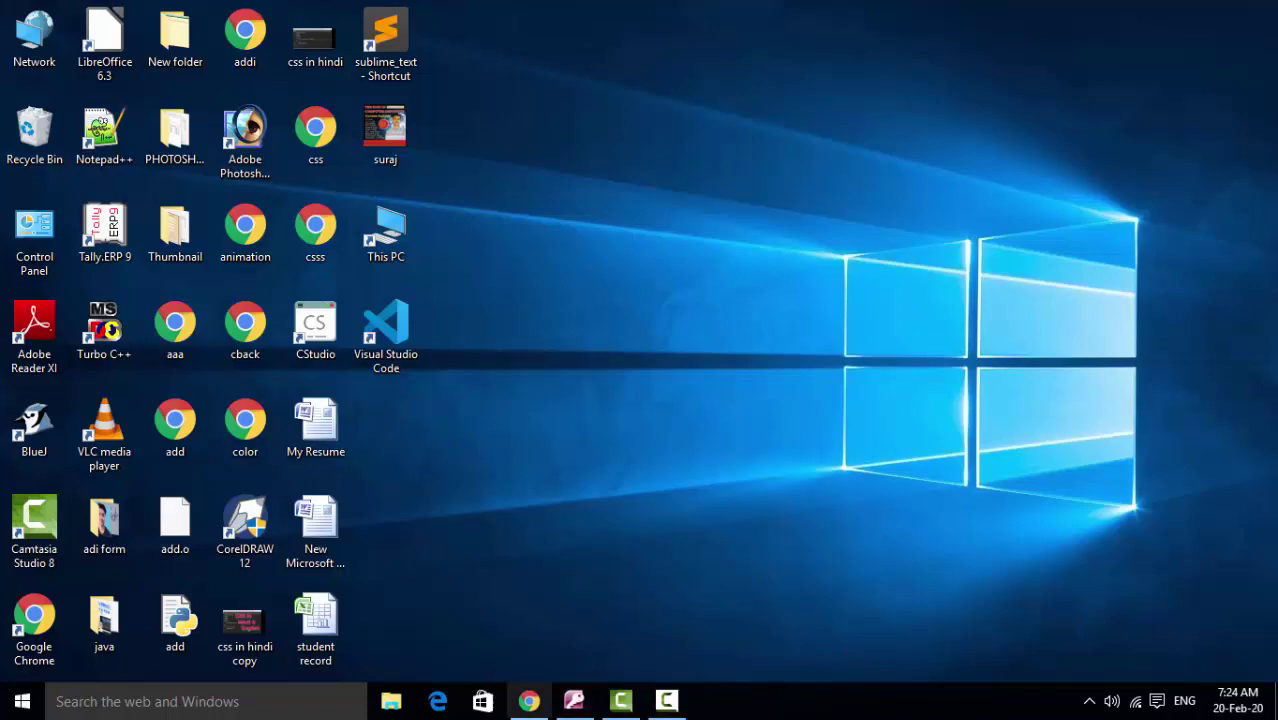
{"action": "left_click", "coordinate": [574, 700]}
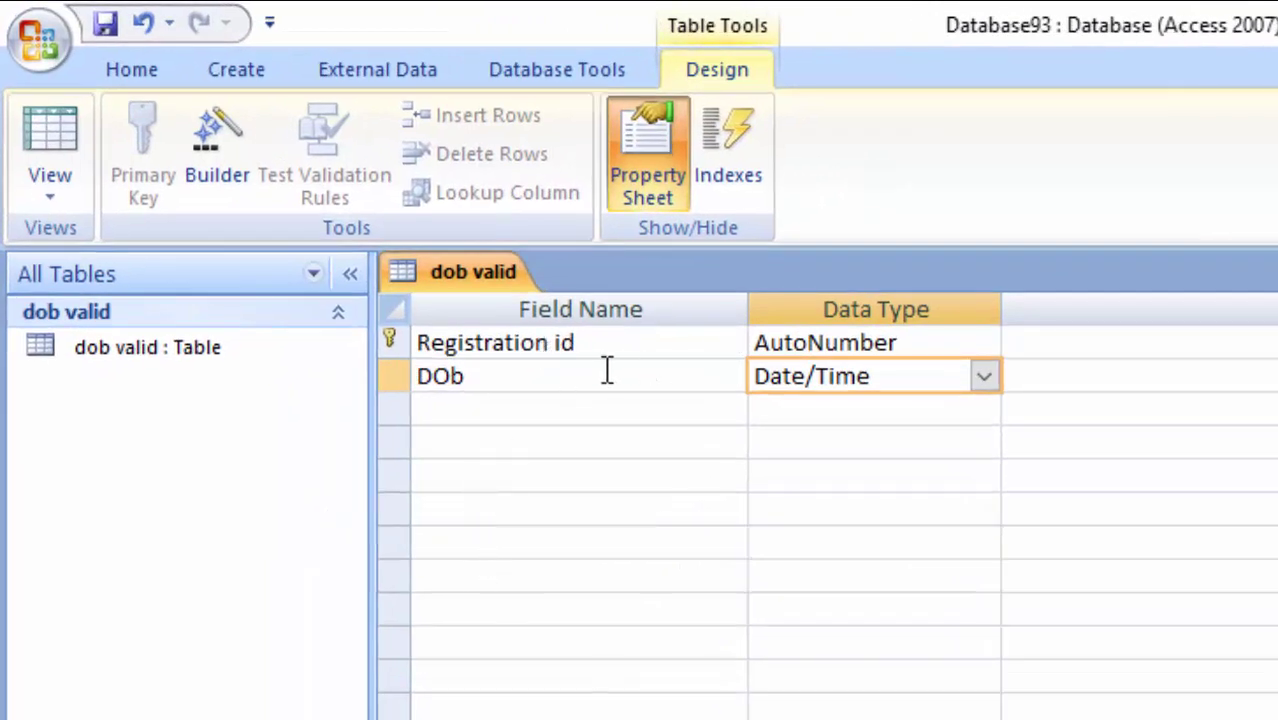
Step: Add a third field named Name of type Text, accepting the reserved-word warning
{"action": "left_click", "coordinate": [560, 414]}
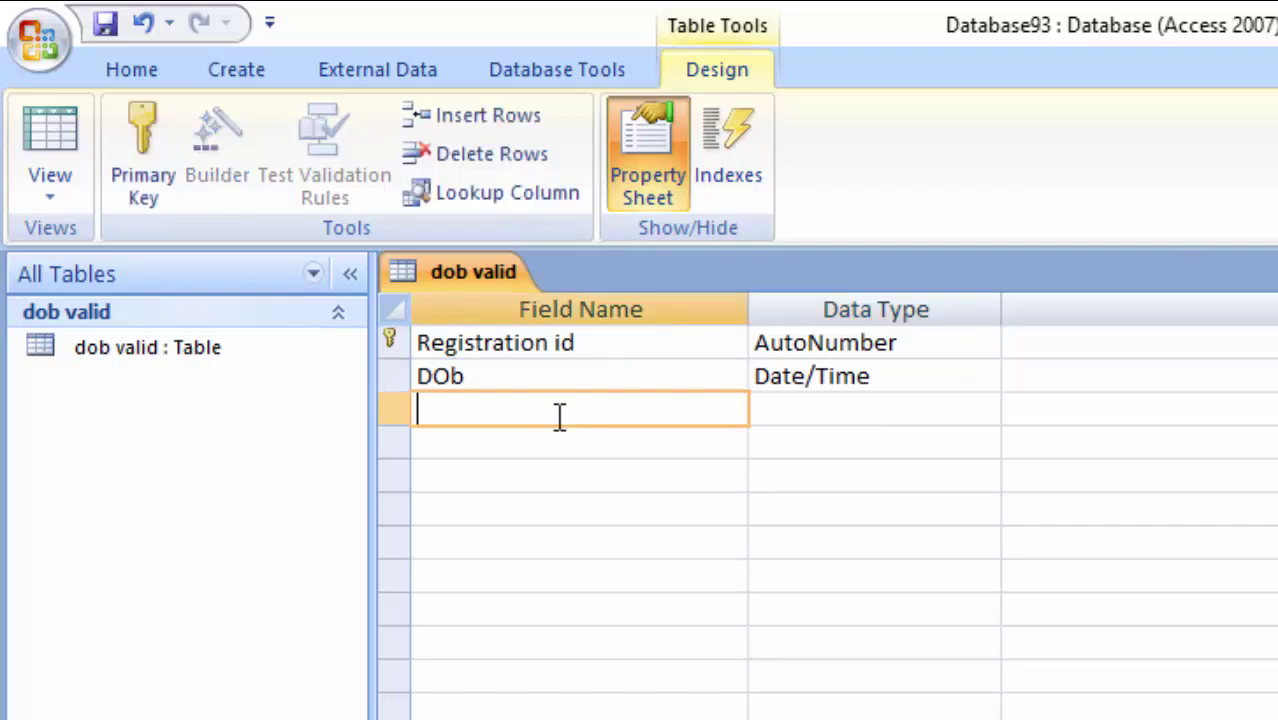
{"action": "type", "text": "Na"}
{"action": "type", "text": "me"}
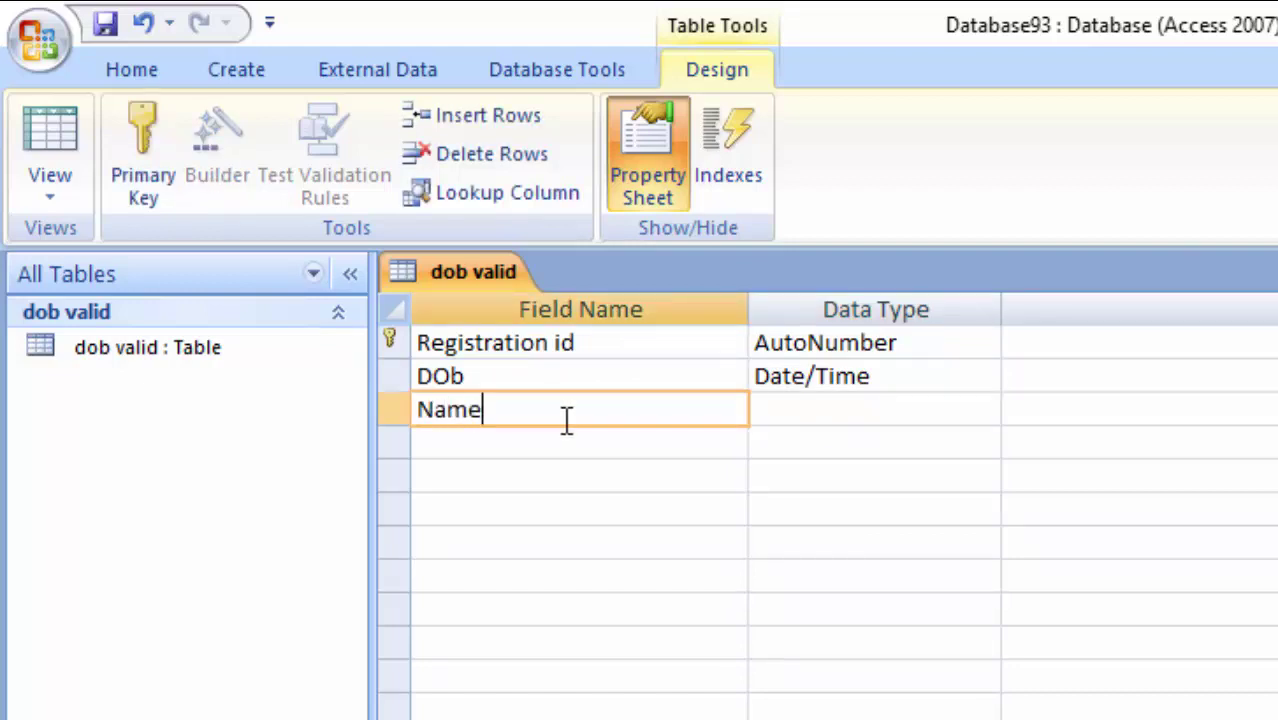
{"action": "left_click", "coordinate": [934, 408]}
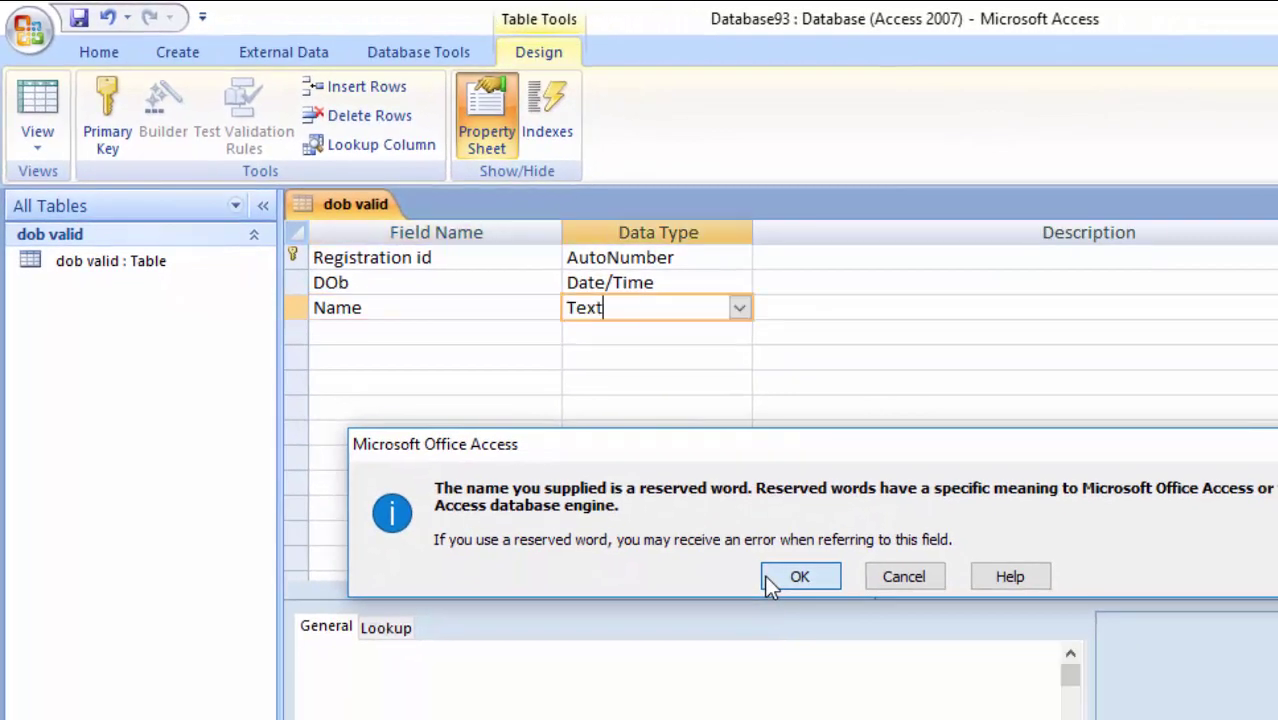
{"action": "left_click", "coordinate": [768, 578]}
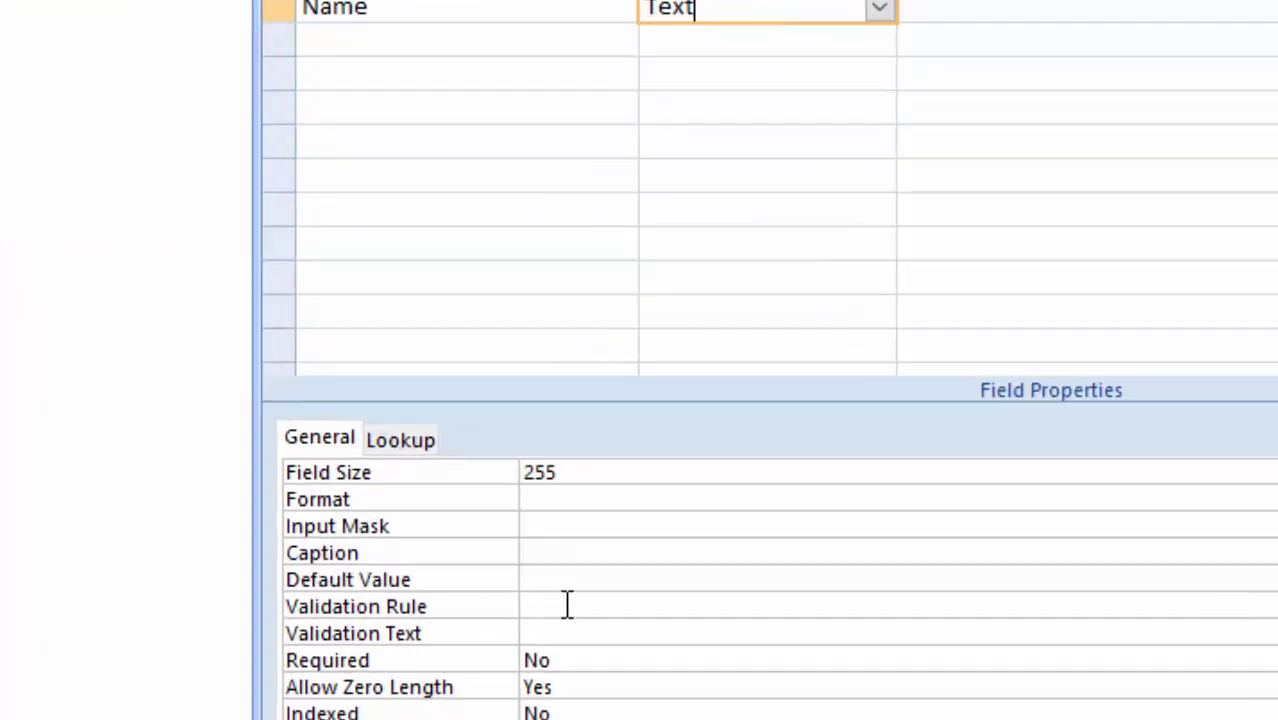
Step: Type the Name field's validation rule Is null OR not Like "*[!a-z]*"
{"action": "left_click", "coordinate": [510, 718]}
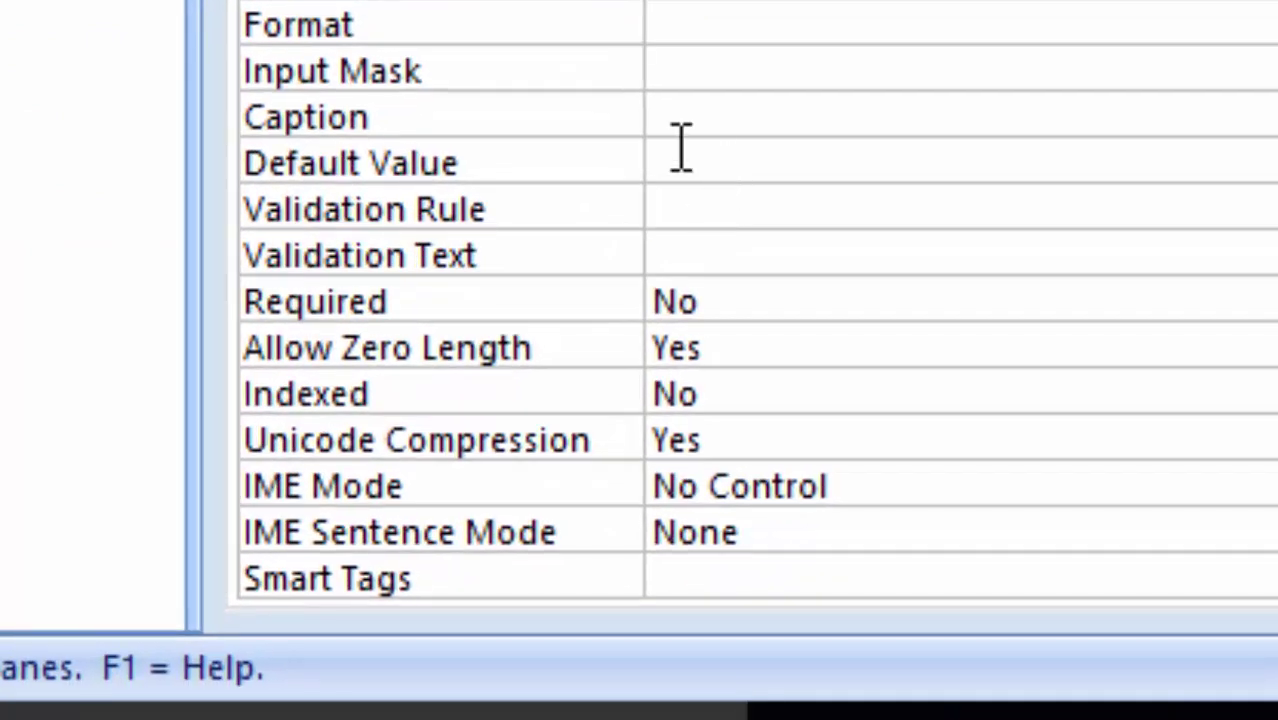
{"action": "type", "text": "Is"}
{"action": "type", "text": " null"}
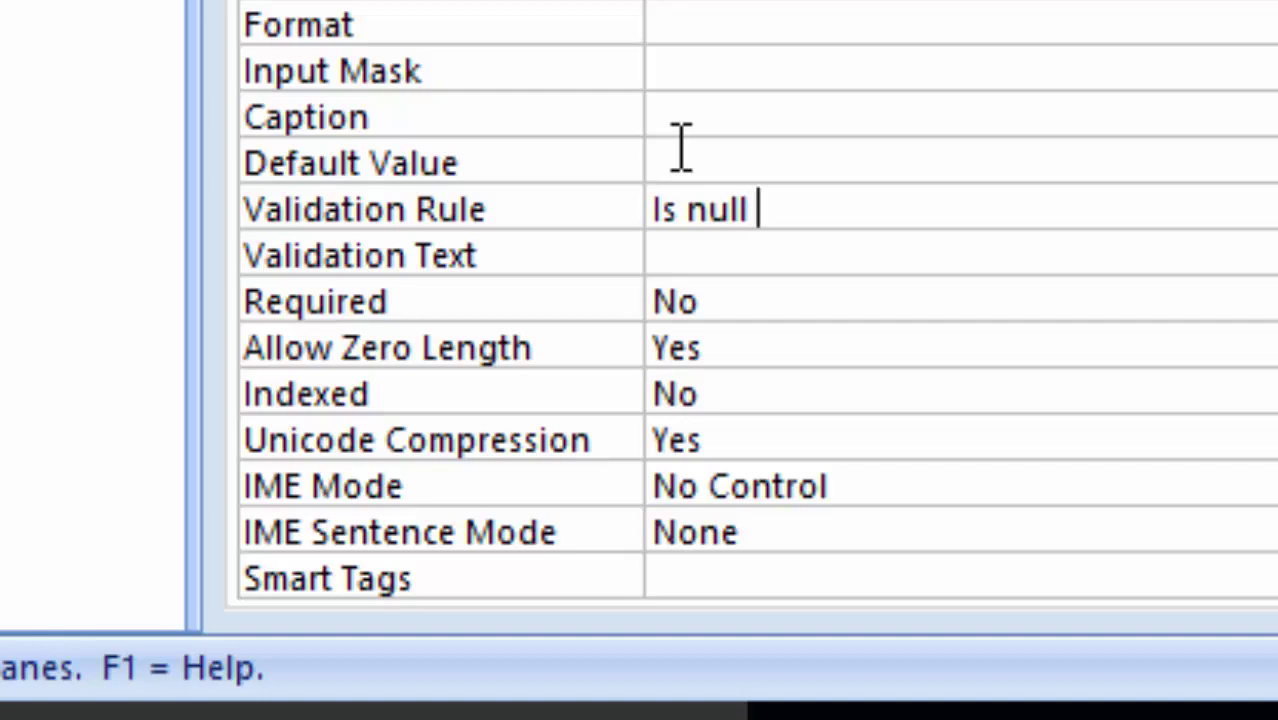
{"action": "type", "text": " OR"}
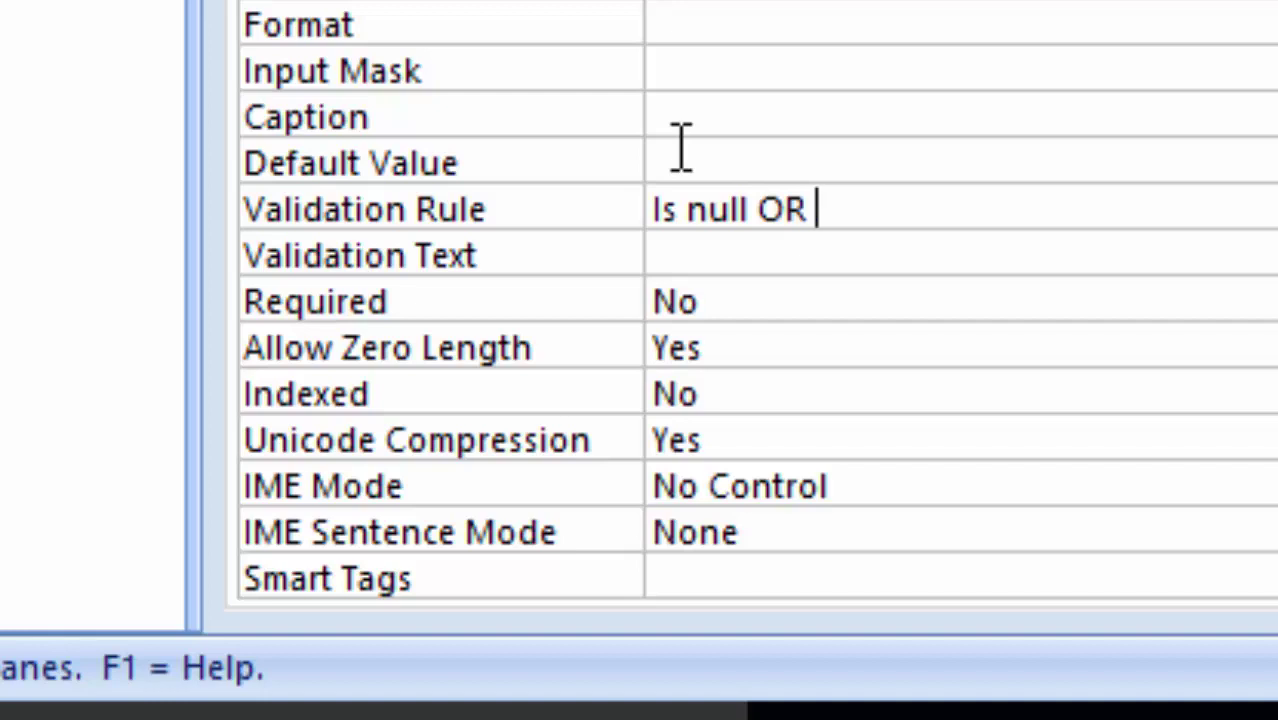
{"action": "type", "text": " not"}
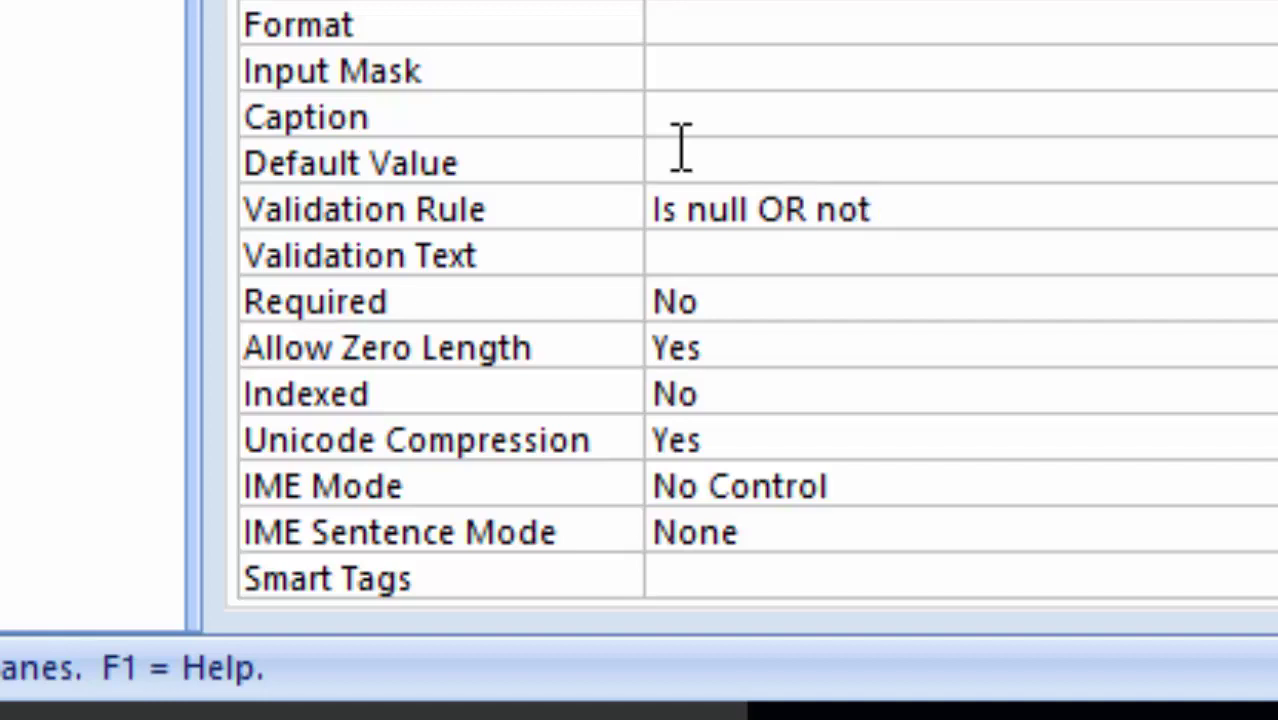
{"action": "type", "text": " Lik"}
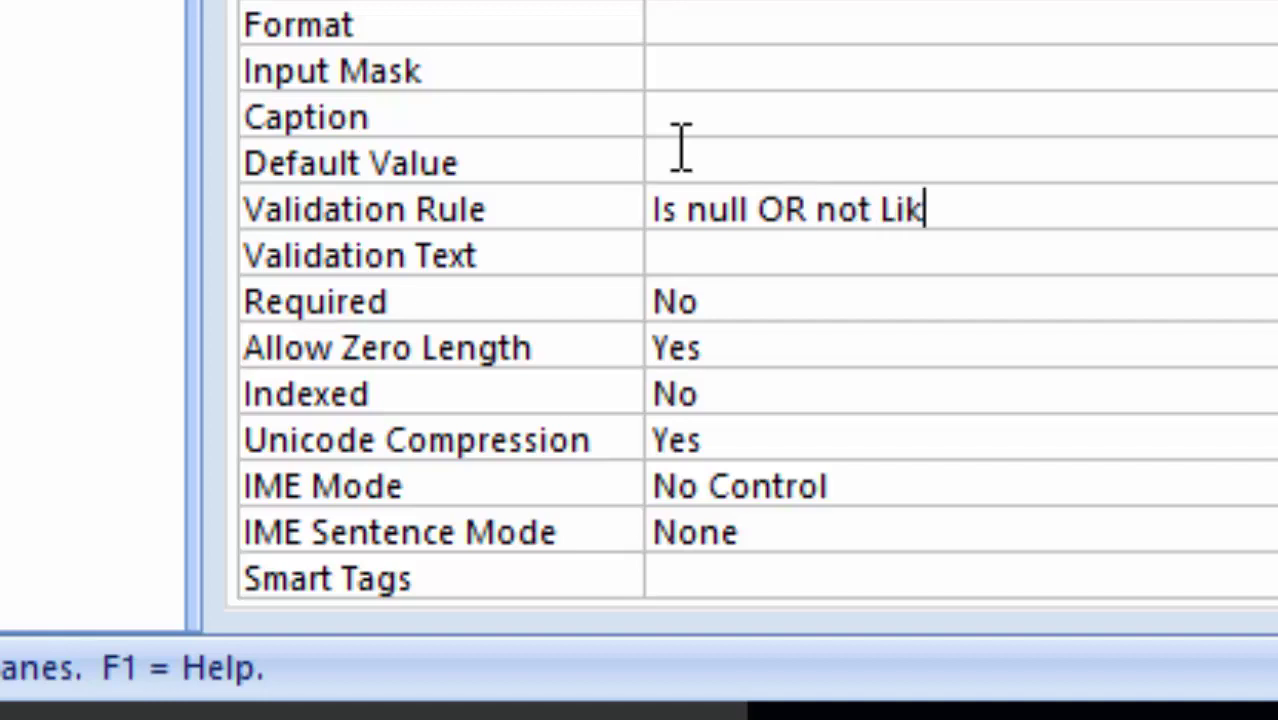
{"action": "type", "text": "e"}
{"action": "type", "text": " \""}
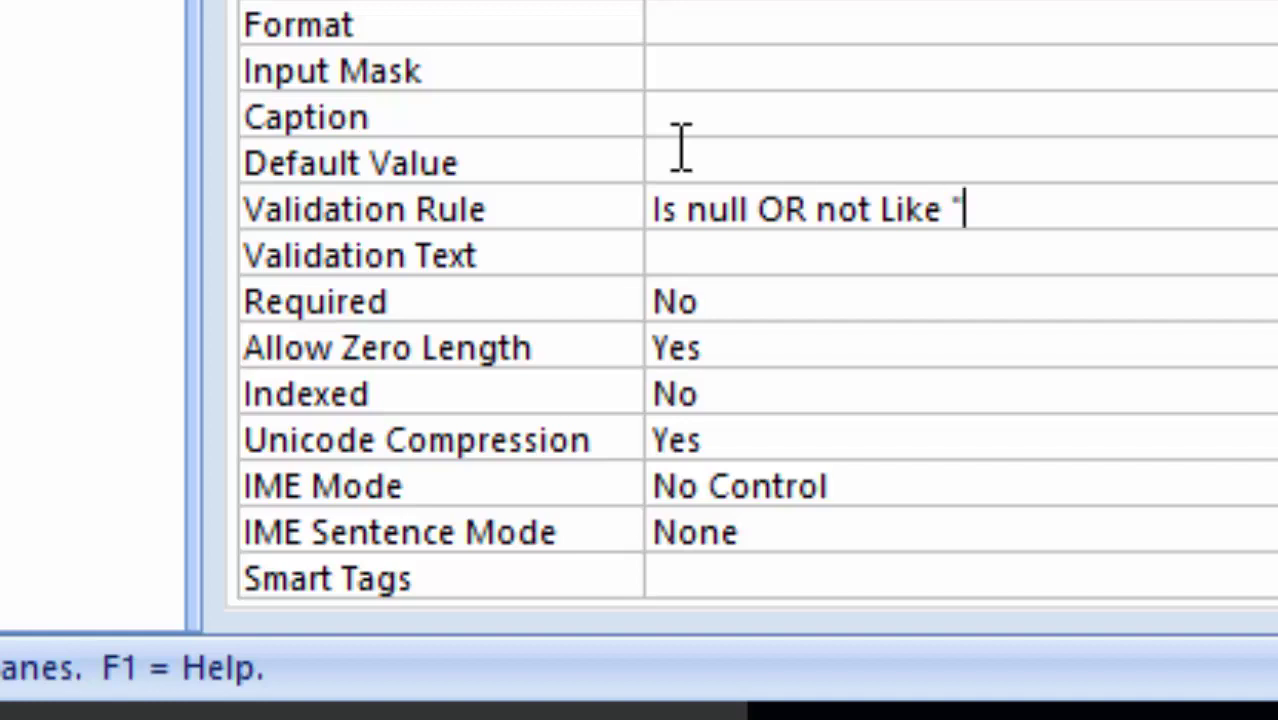
{"action": "type", "text": "*"}
{"action": "type", "text": "["}
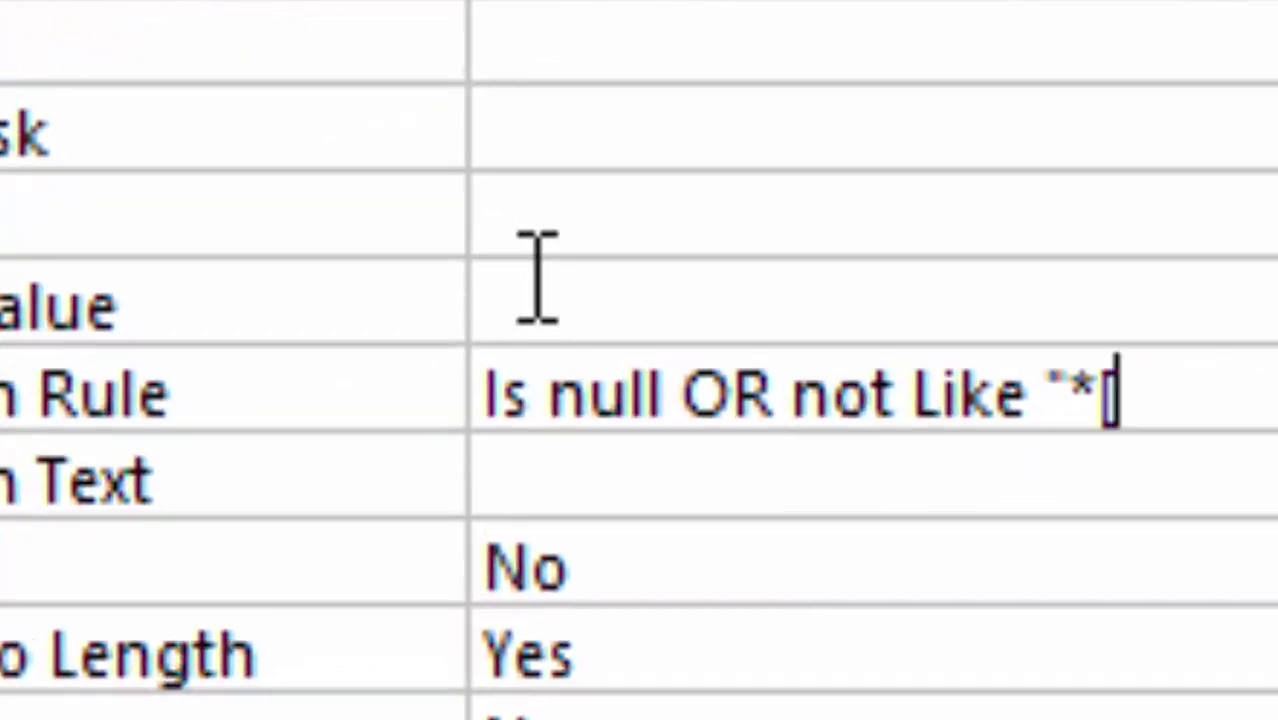
{"action": "type", "text": "!"}
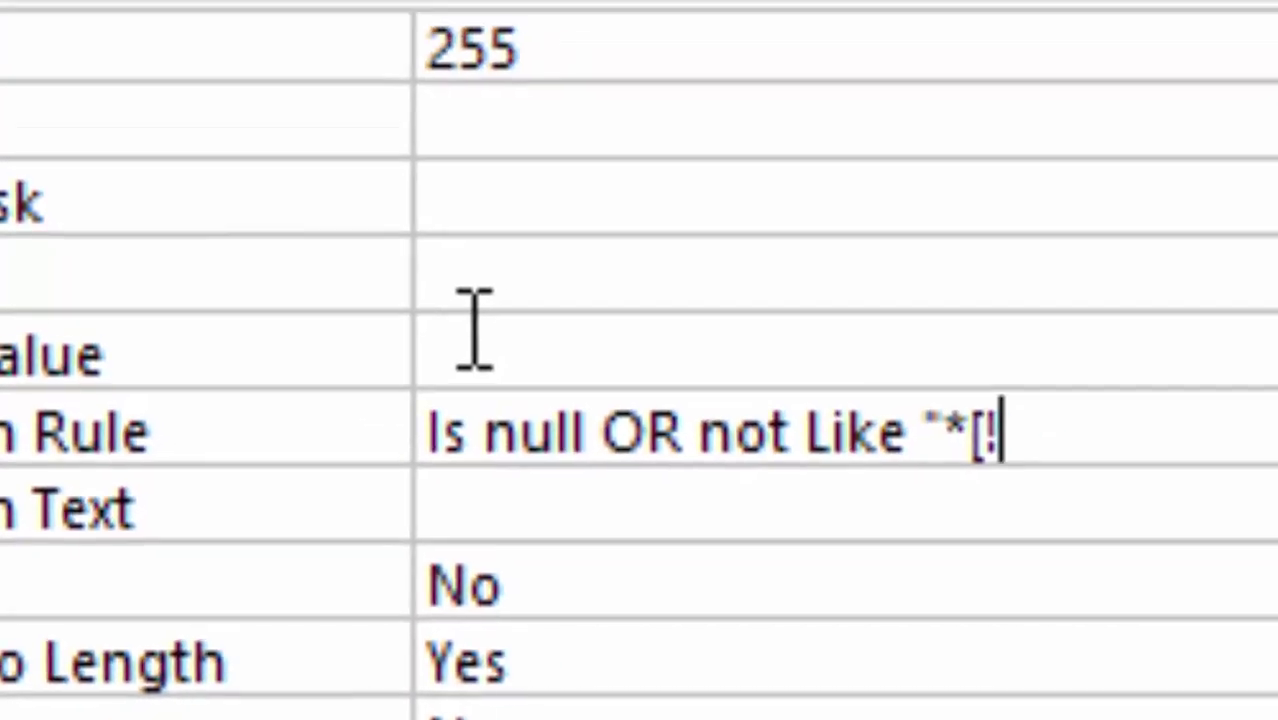
{"action": "type", "text": "a-"}
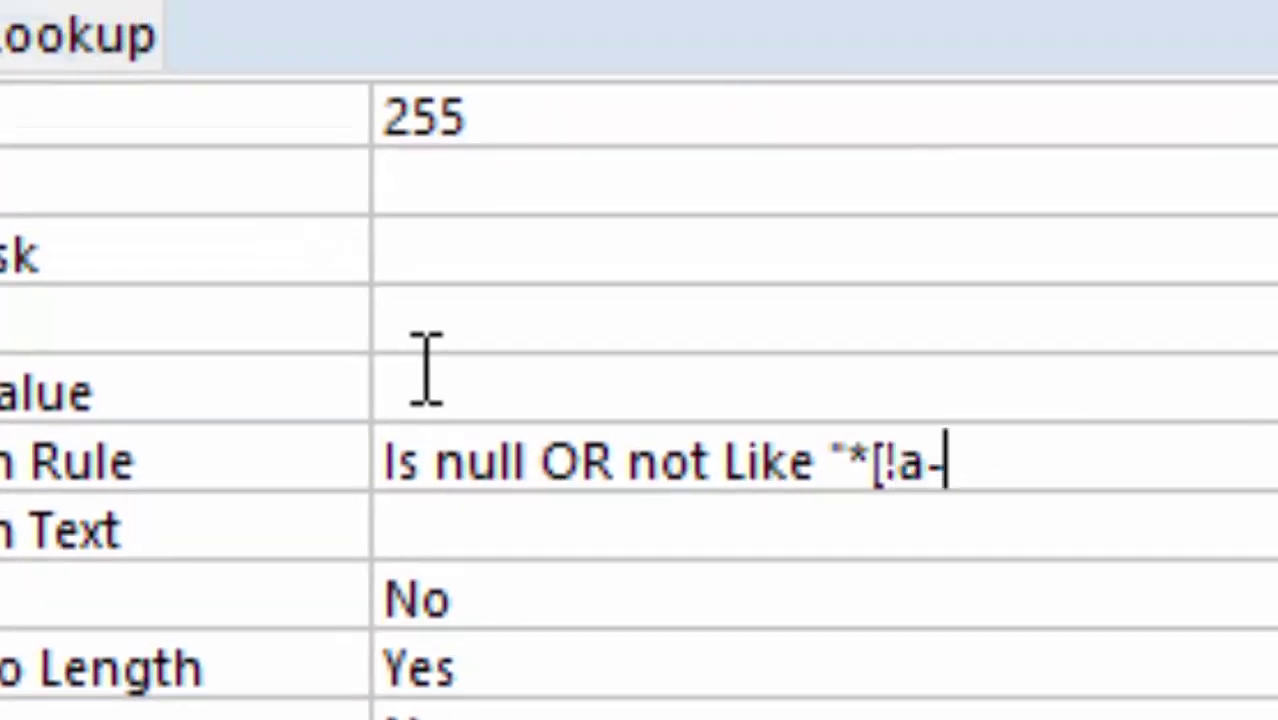
{"action": "type", "text": "z"}
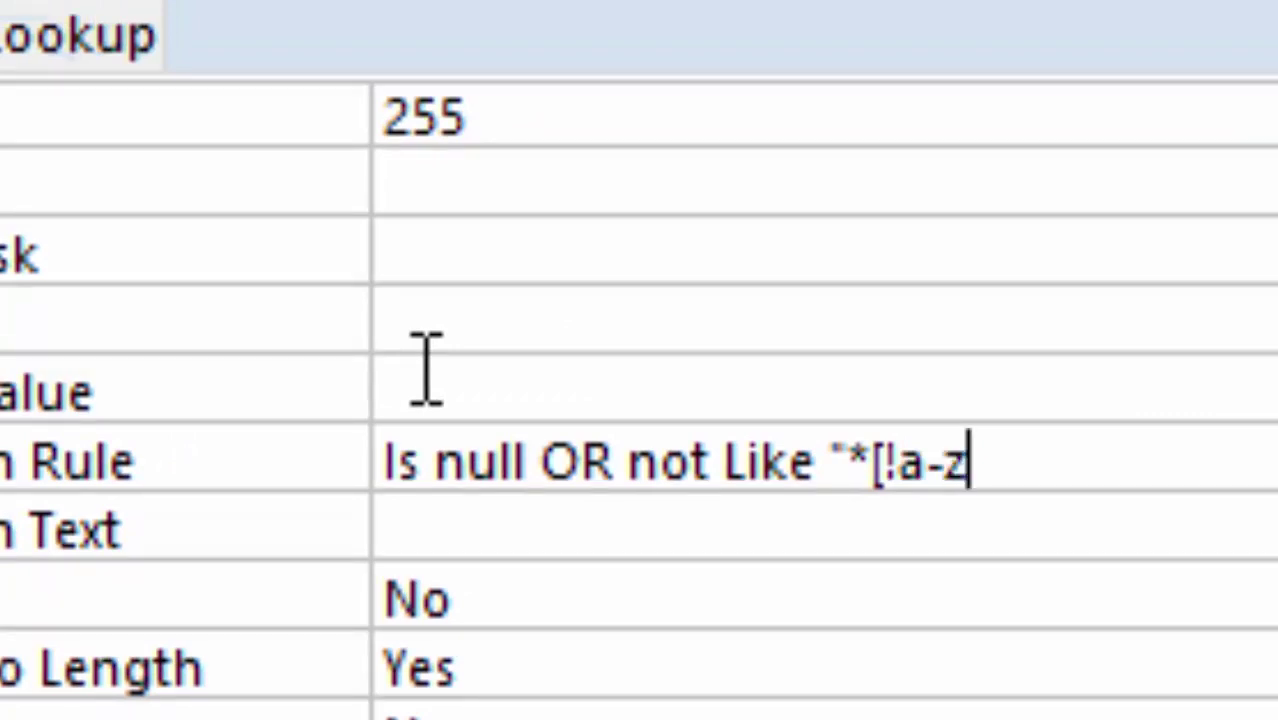
{"action": "type", "text": "]"}
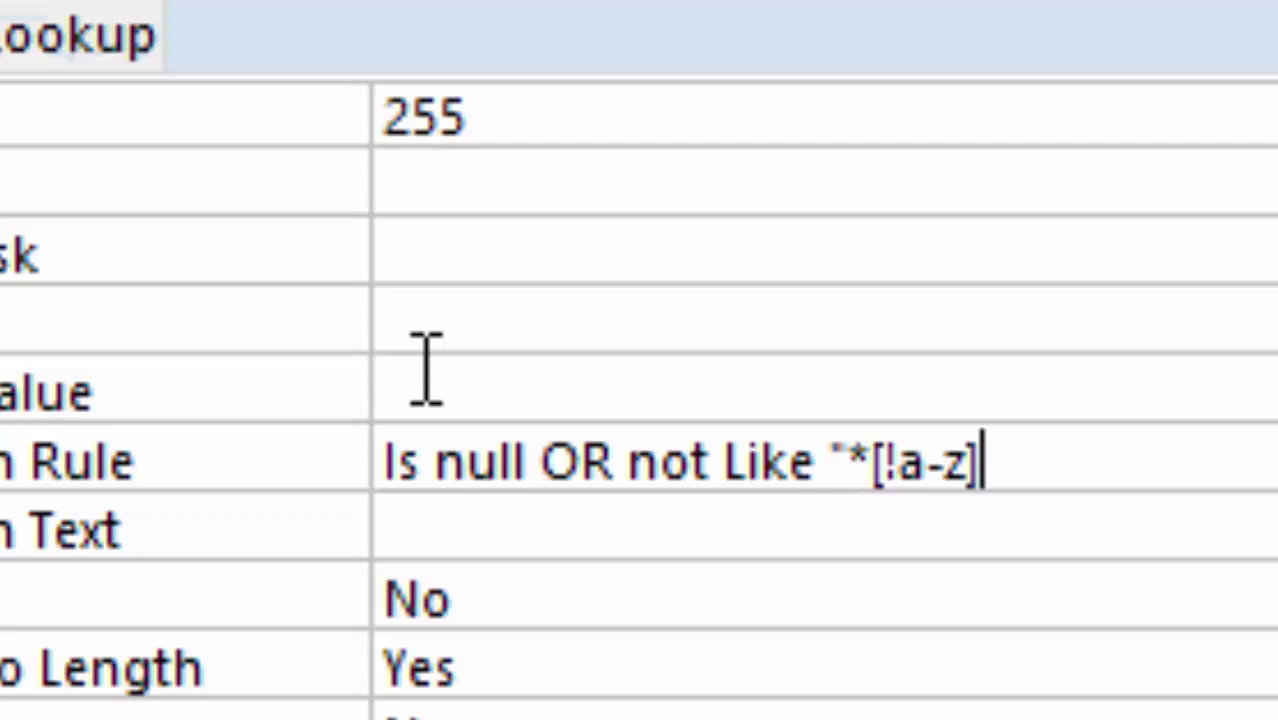
{"action": "type", "text": "*\""}
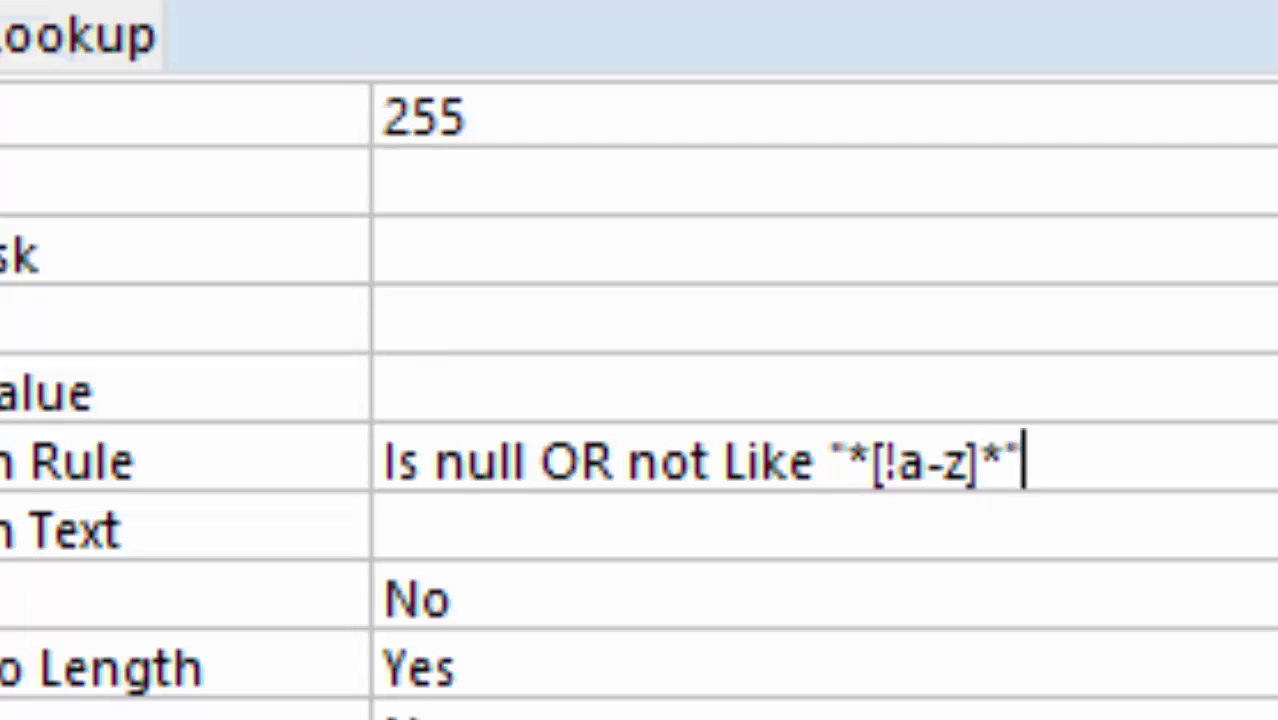
Step: Set the Name field's validation text to 'Except alphabet nothing is accepted'
{"action": "left_click", "coordinate": [536, 540]}
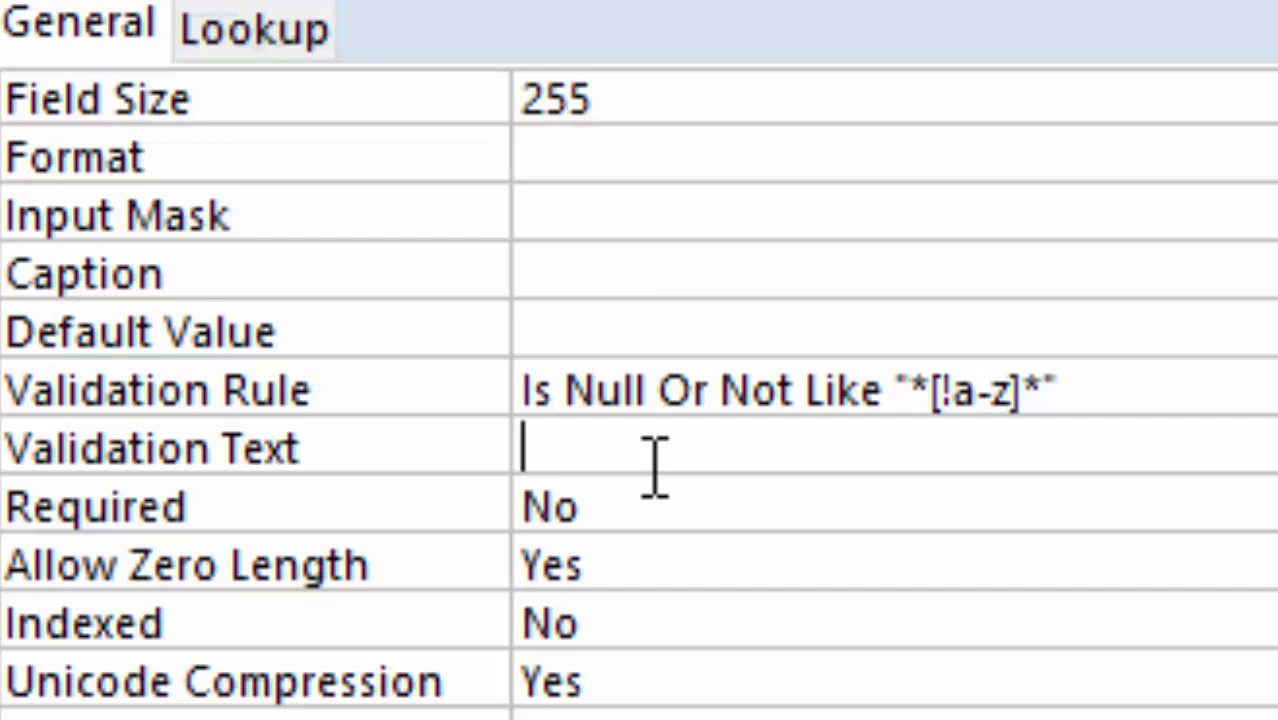
{"action": "type", "text": "Exc"}
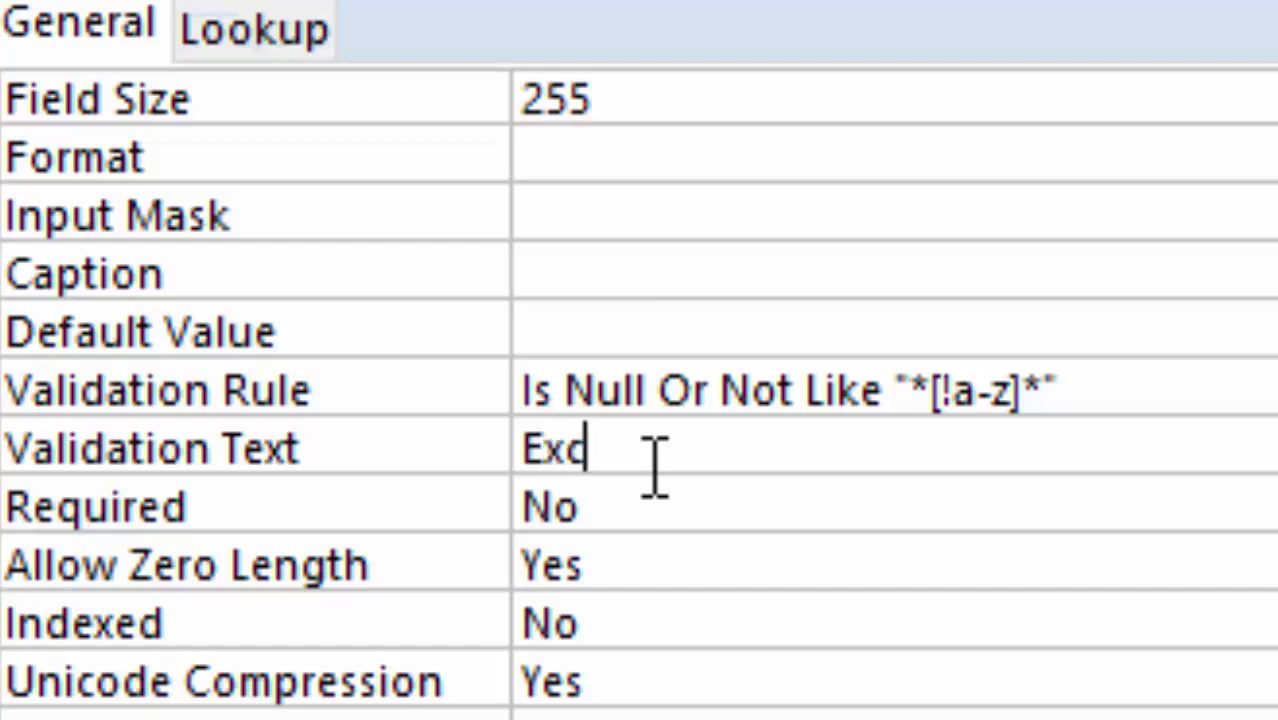
{"action": "type", "text": "ept"}
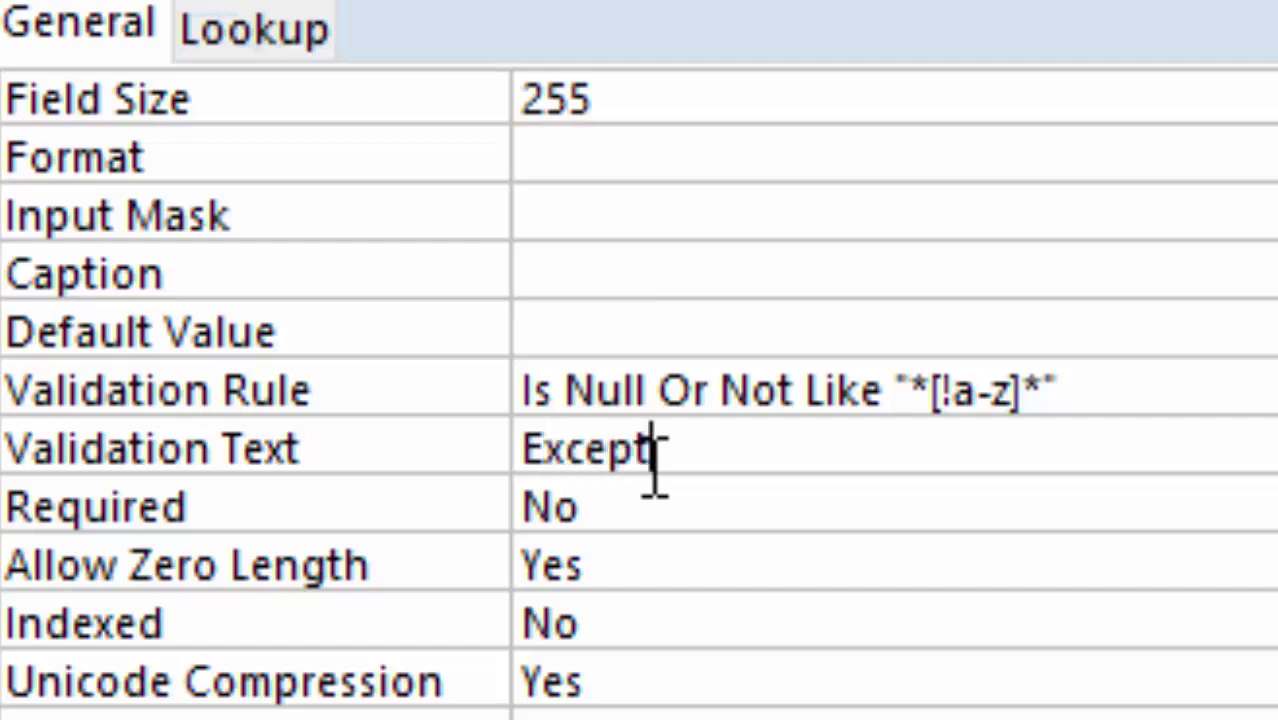
{"action": "type", "text": " a"}
{"action": "type", "text": "lph"}
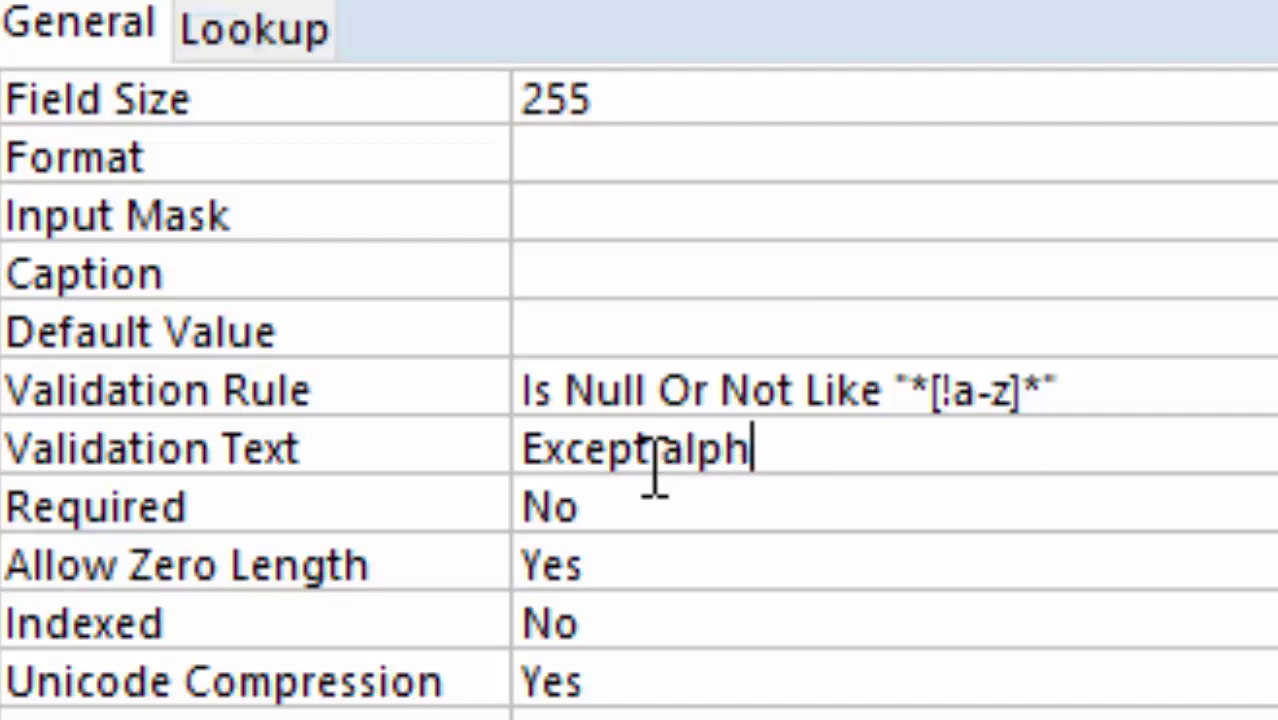
{"action": "type", "text": "abet"}
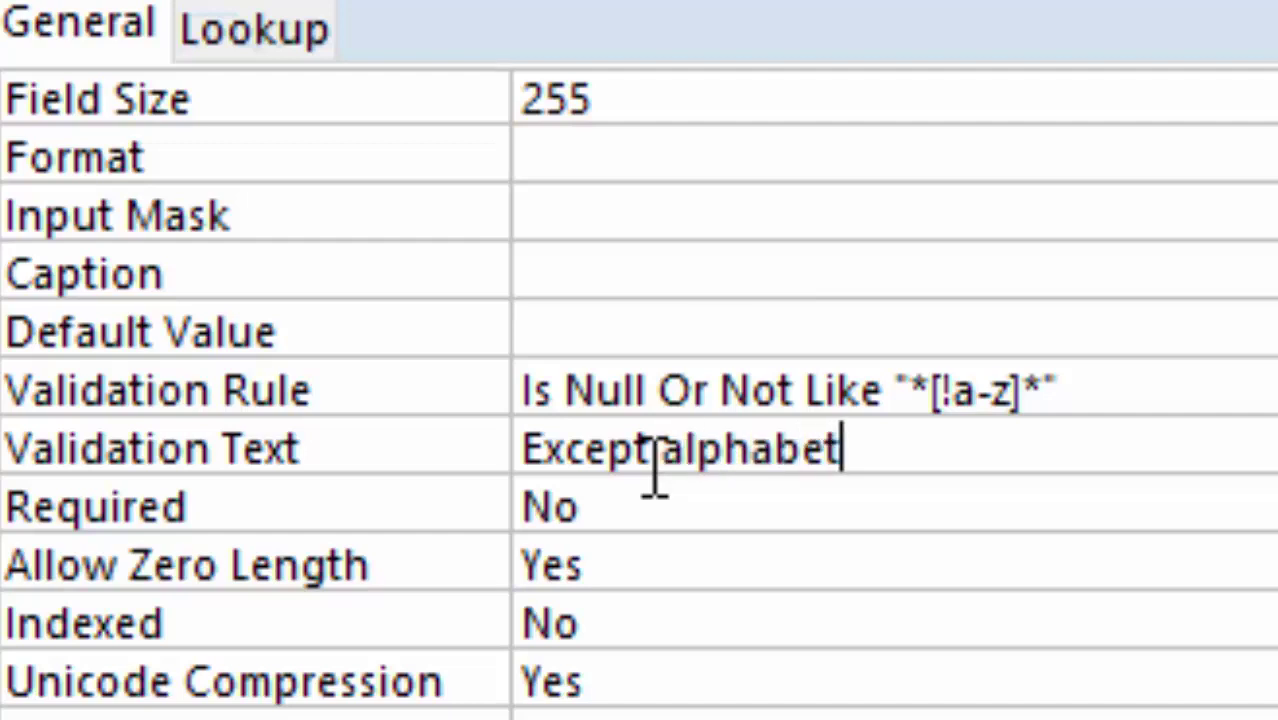
{"action": "type", "text": " nothi"}
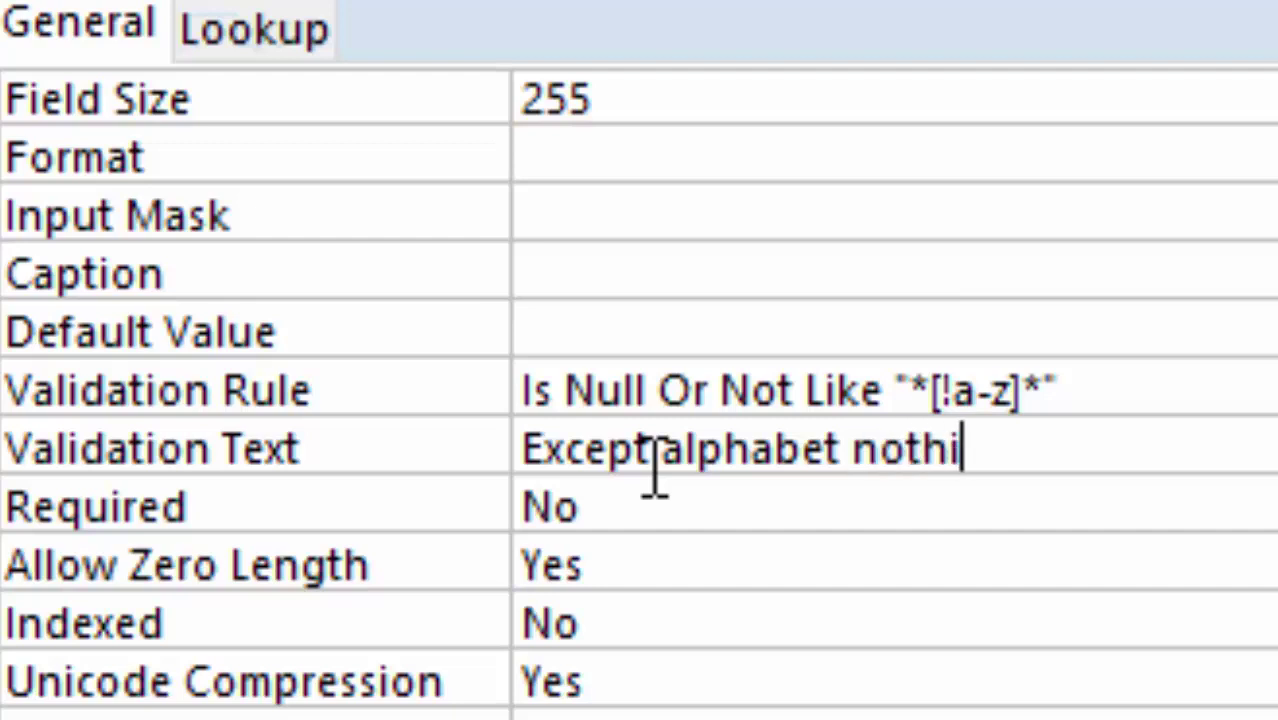
{"action": "type", "text": "n"}
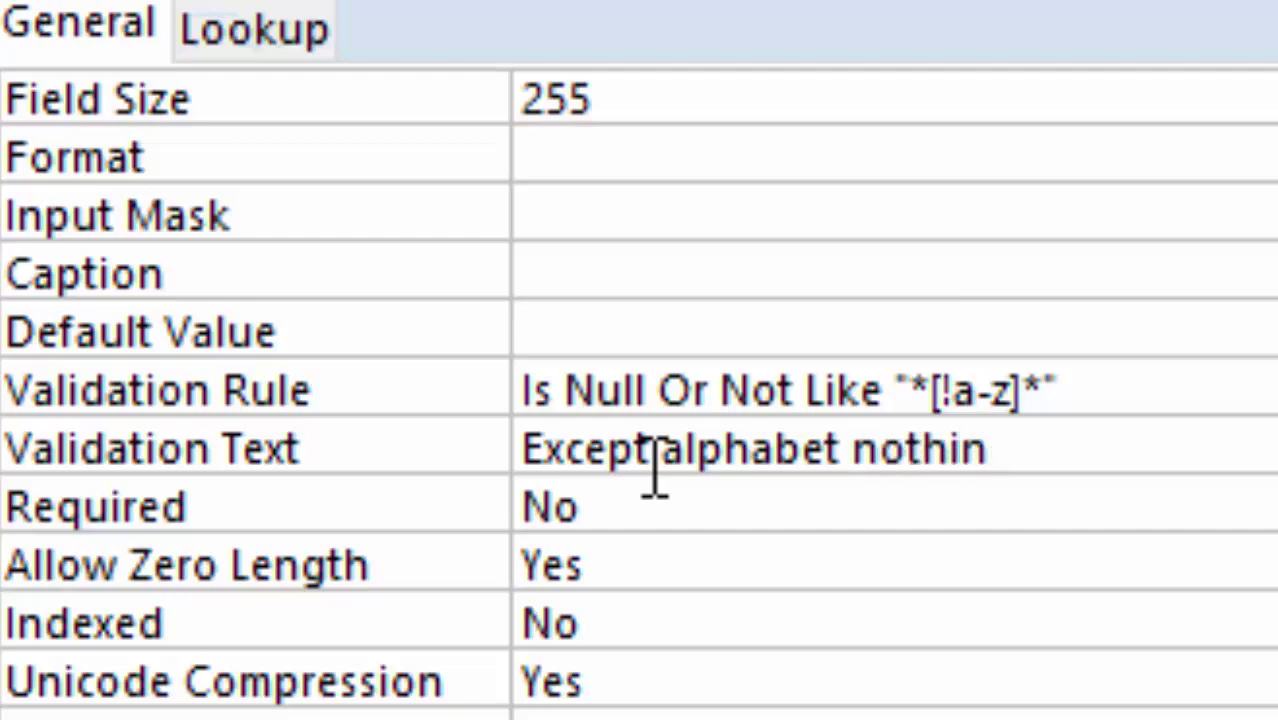
{"action": "type", "text": "g is "}
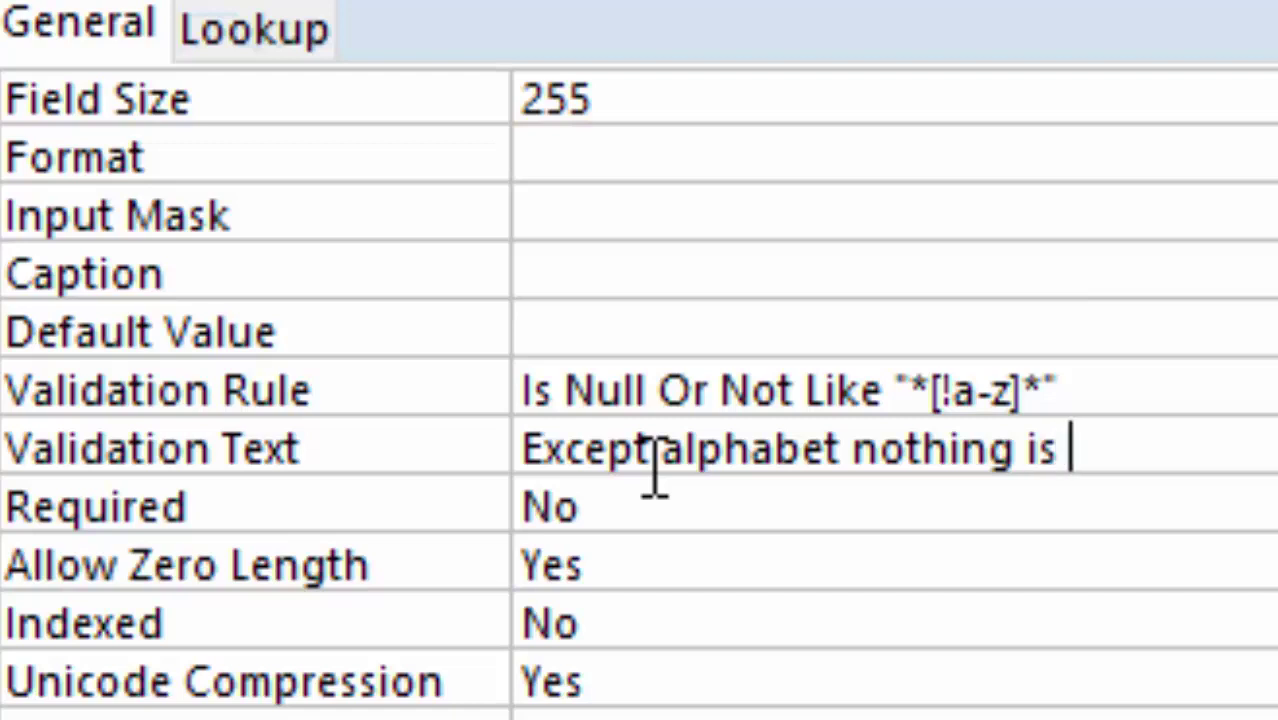
{"action": "type", "text": "accept"}
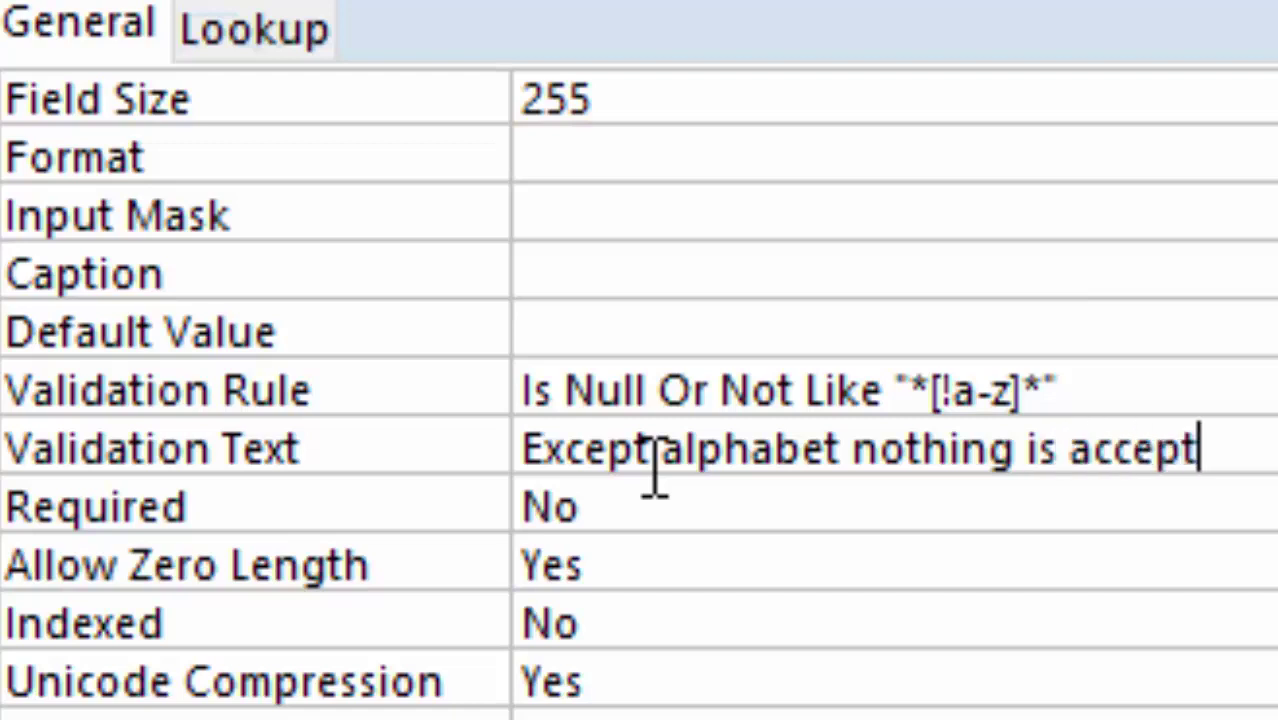
{"action": "type", "text": "ed"}
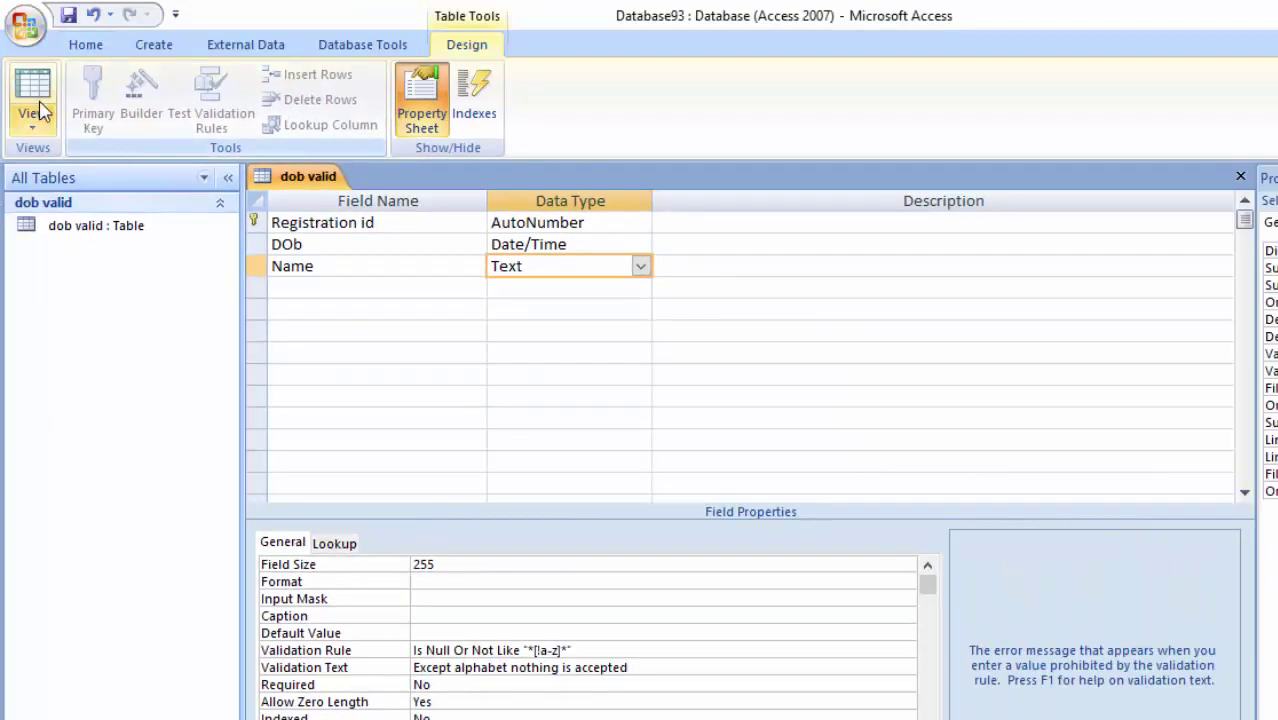
Step: Save the table, switch to Datasheet view and widen the Registration id column
{"action": "left_click", "coordinate": [38, 110]}
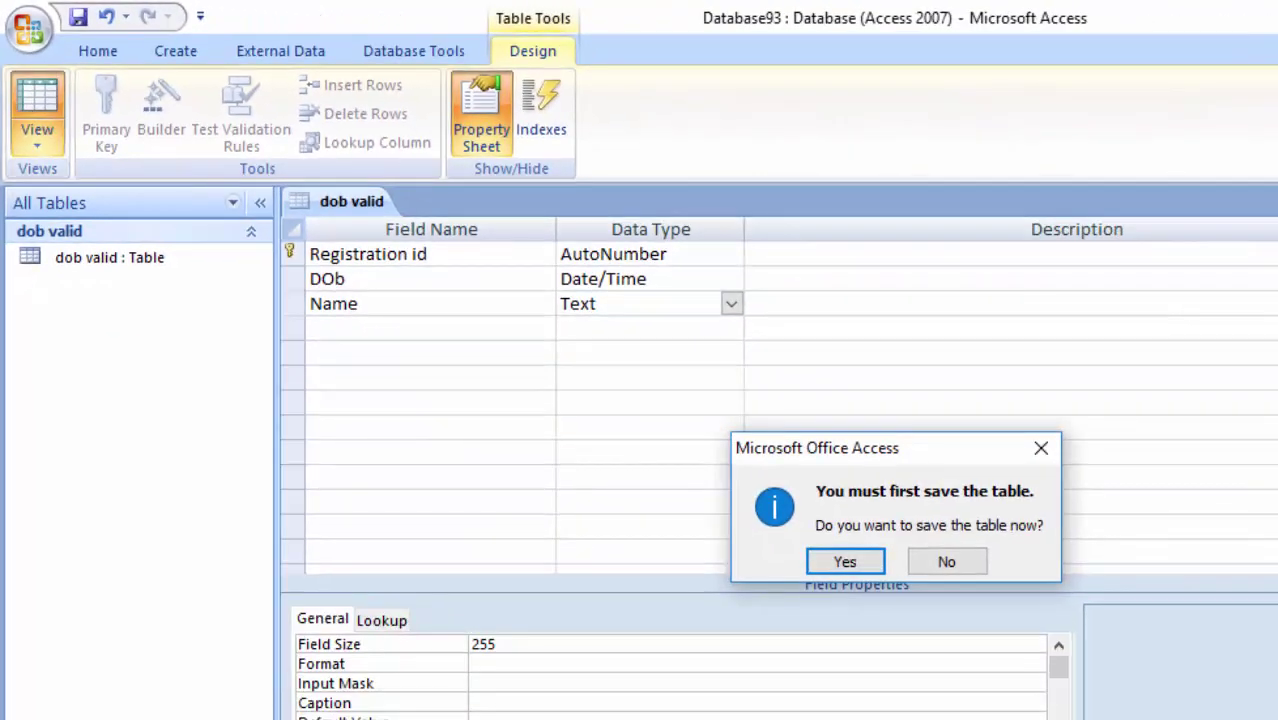
{"action": "left_click", "coordinate": [876, 560]}
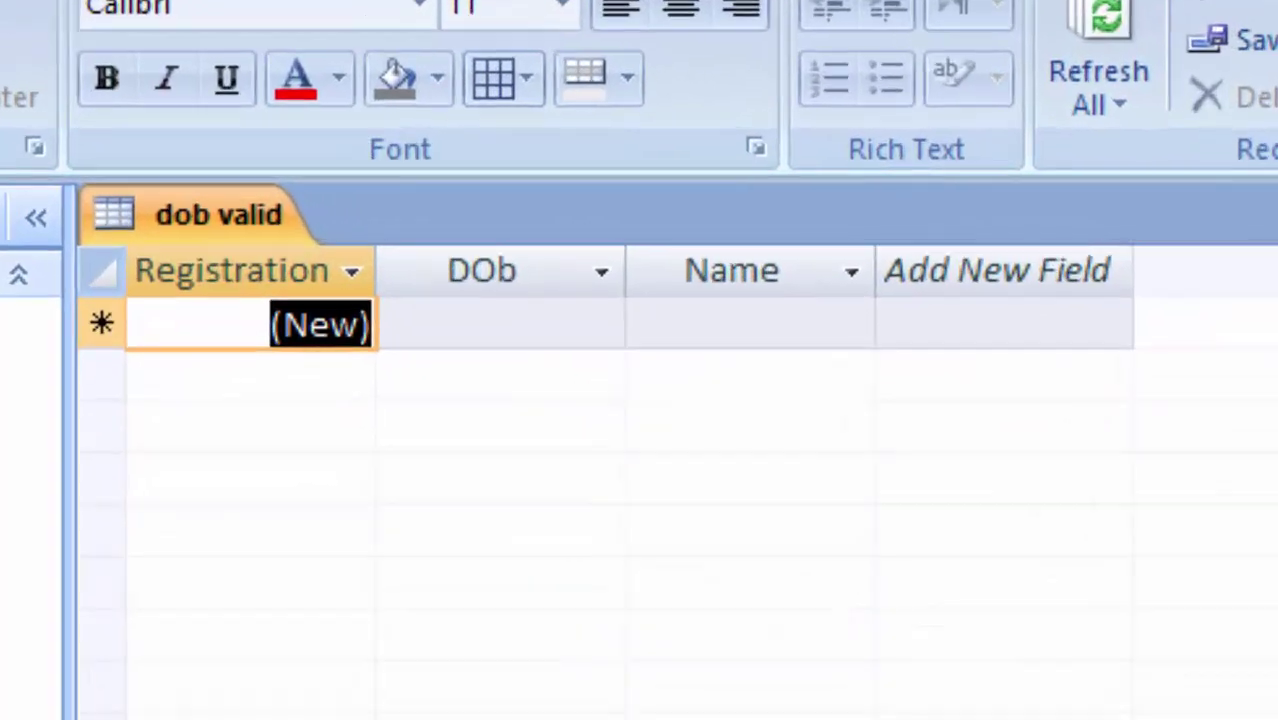
{"action": "double_click", "coordinate": [360, 282]}
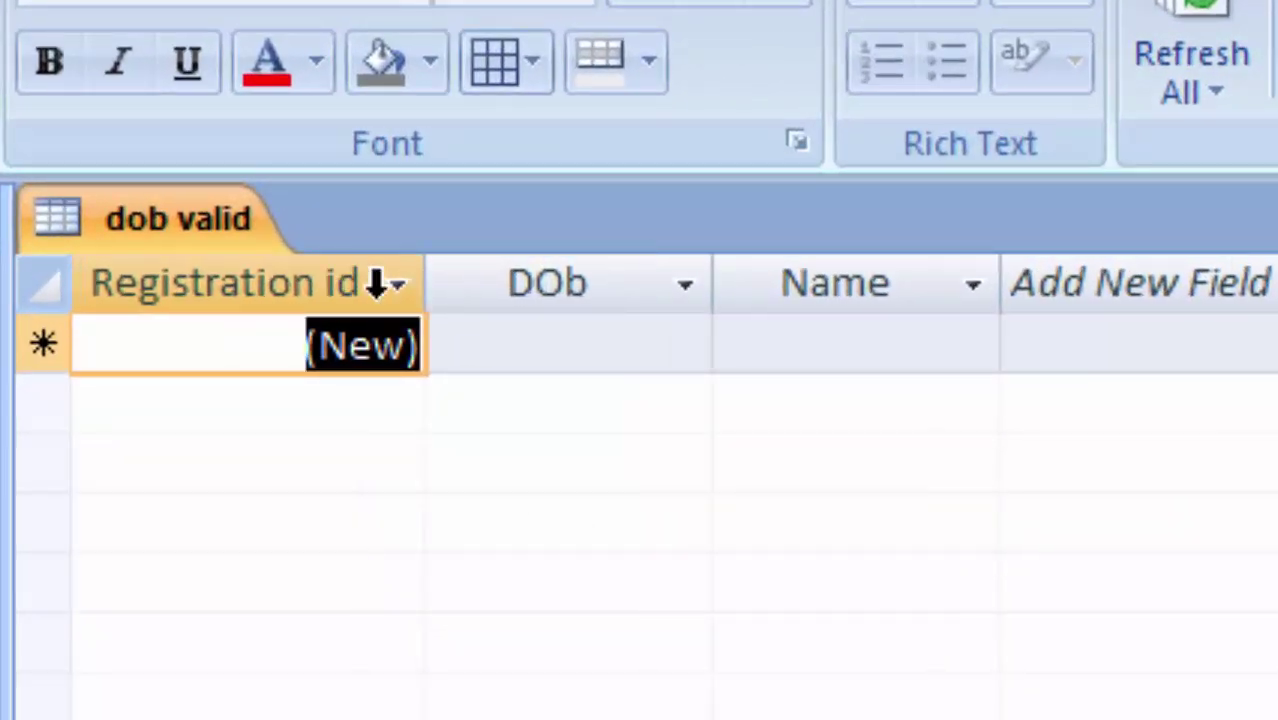
Step: Enter the first record with date of birth 05-Feb-20 and name Ram
{"action": "left_click", "coordinate": [513, 355]}
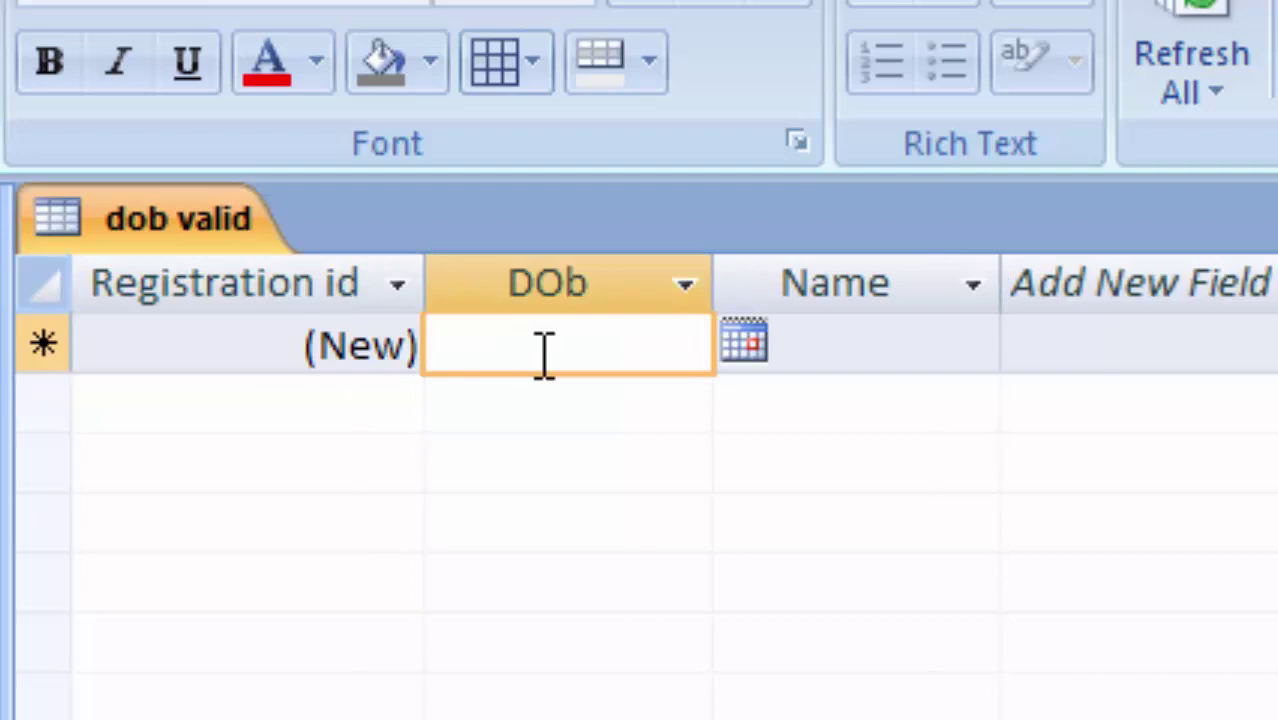
{"action": "left_click", "coordinate": [743, 343]}
{"action": "left_click", "coordinate": [510, 563]}
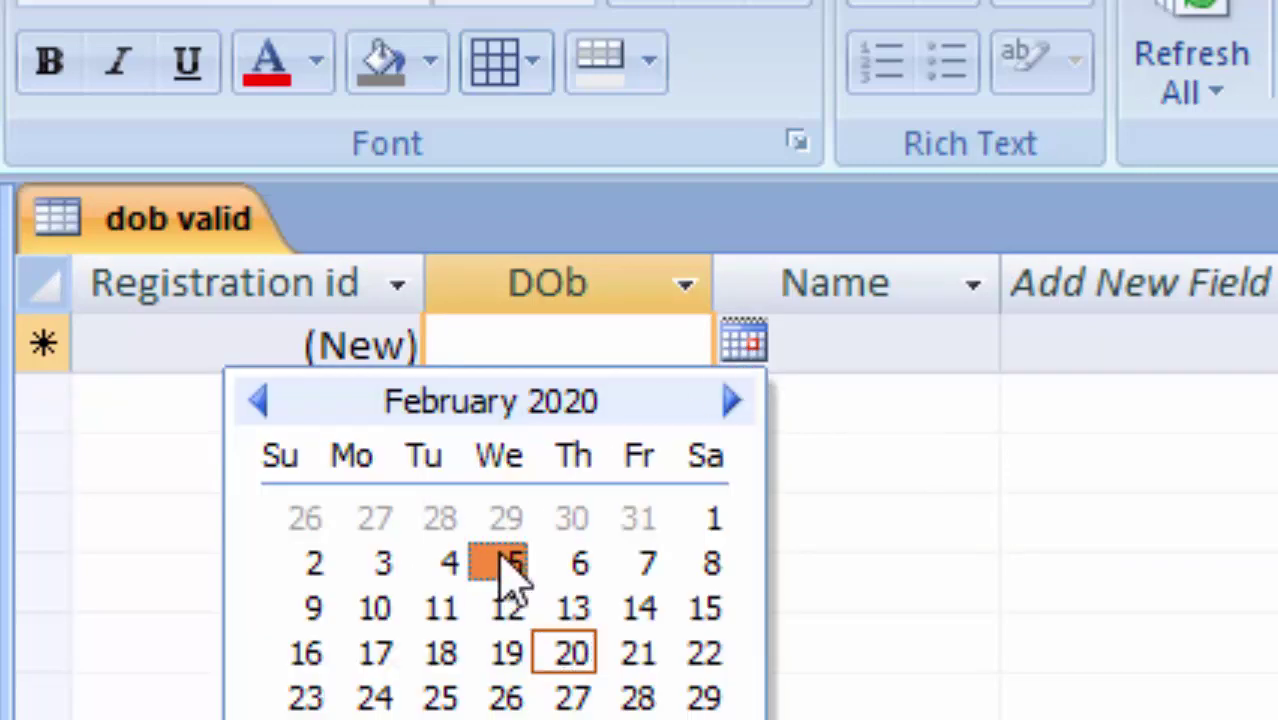
{"action": "left_click", "coordinate": [846, 348]}
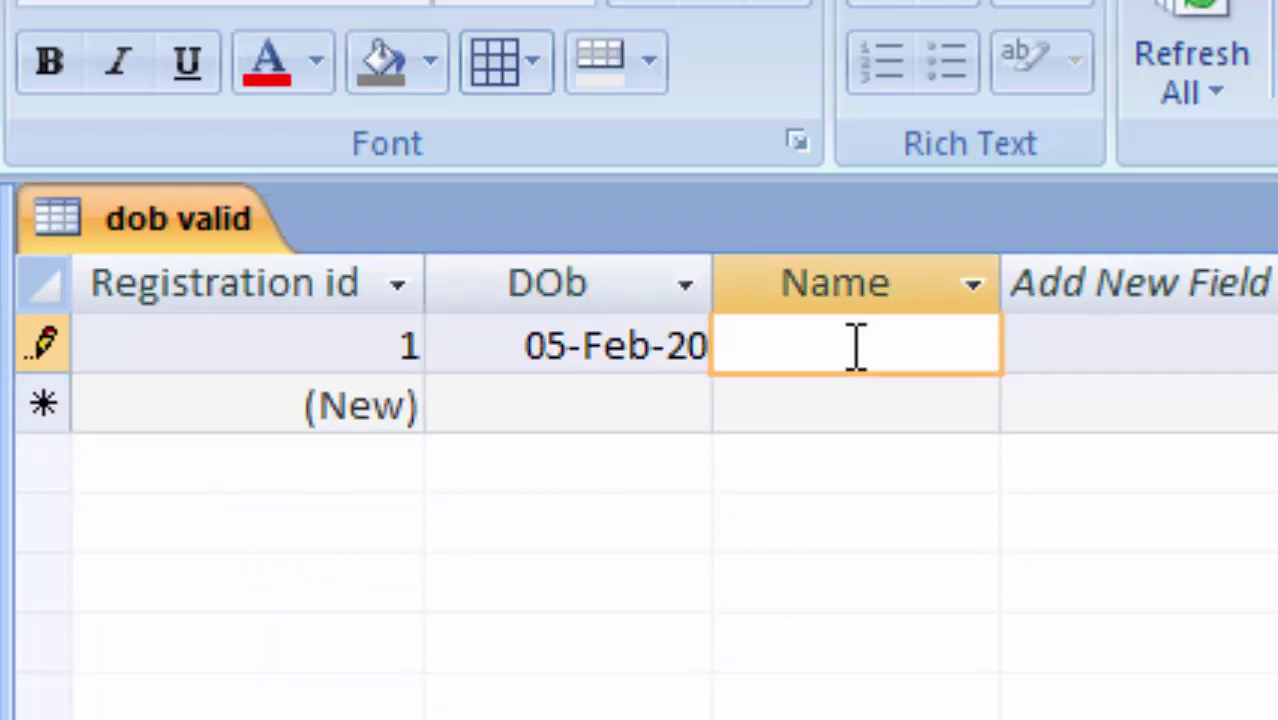
{"action": "type", "text": "Ra"}
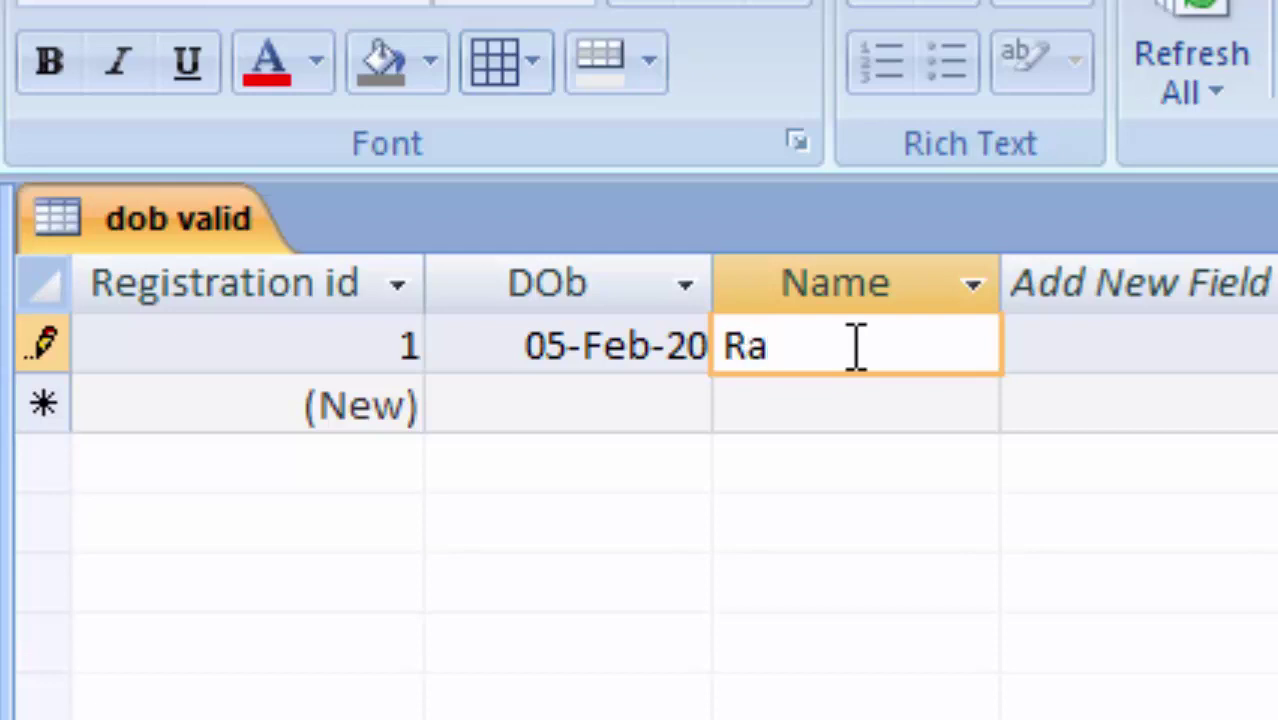
{"action": "type", "text": "m"}
{"action": "key", "text": "Tab"}
{"action": "left_click", "coordinate": [619, 399]}
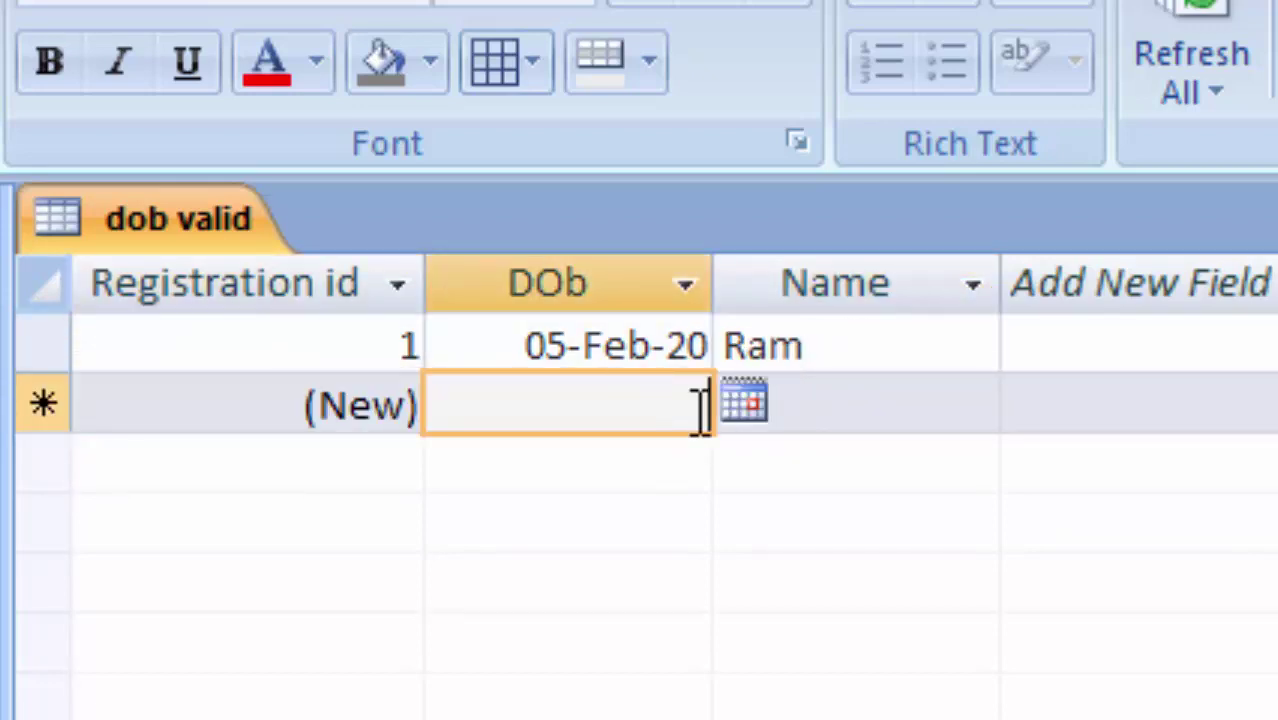
Step: Enter record 2 dated 11-Feb-20, see Shyam1 rejected, then save it as Shyam
{"action": "left_click", "coordinate": [742, 403]}
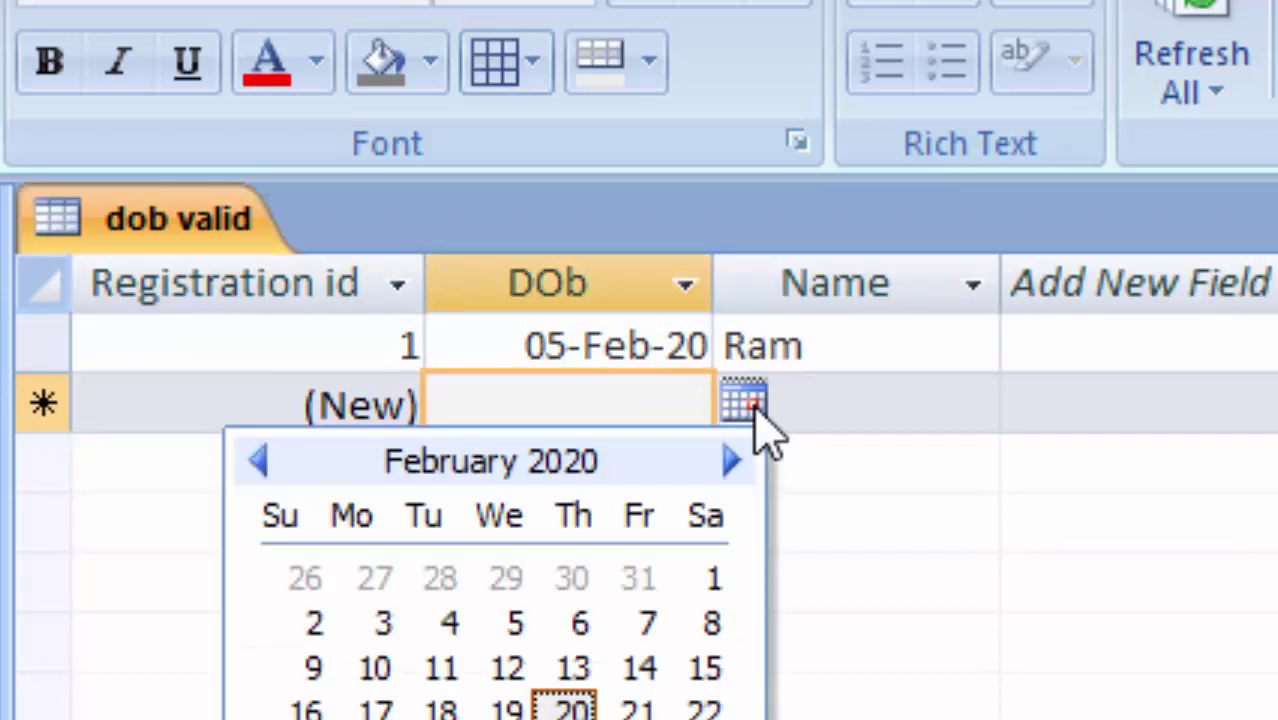
{"action": "left_click", "coordinate": [441, 668]}
{"action": "left_click", "coordinate": [883, 403]}
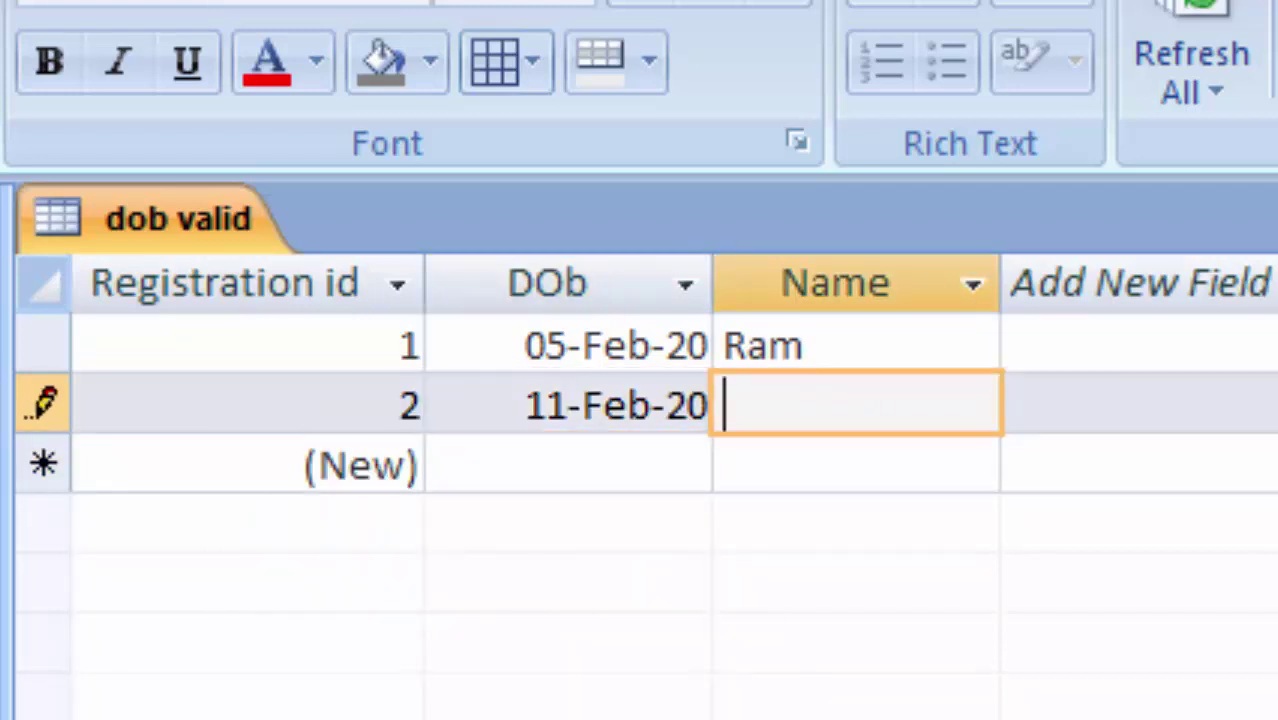
{"action": "type", "text": "Shya"}
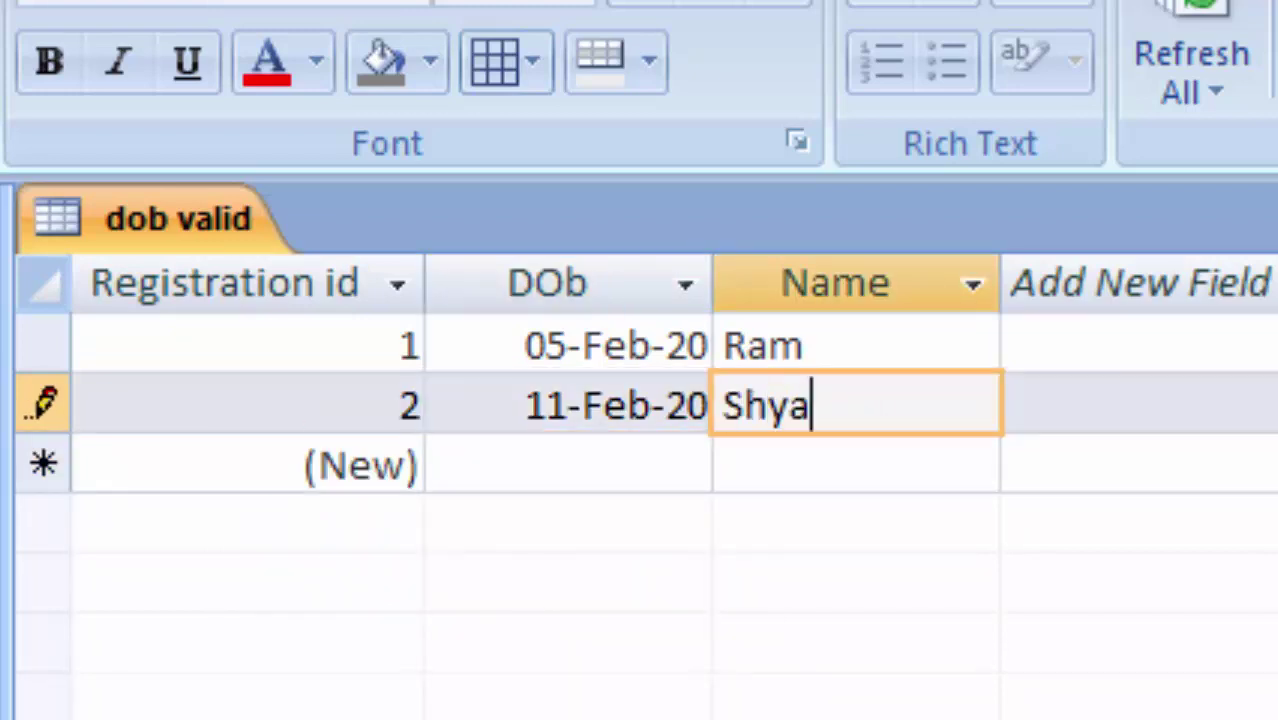
{"action": "type", "text": "m1"}
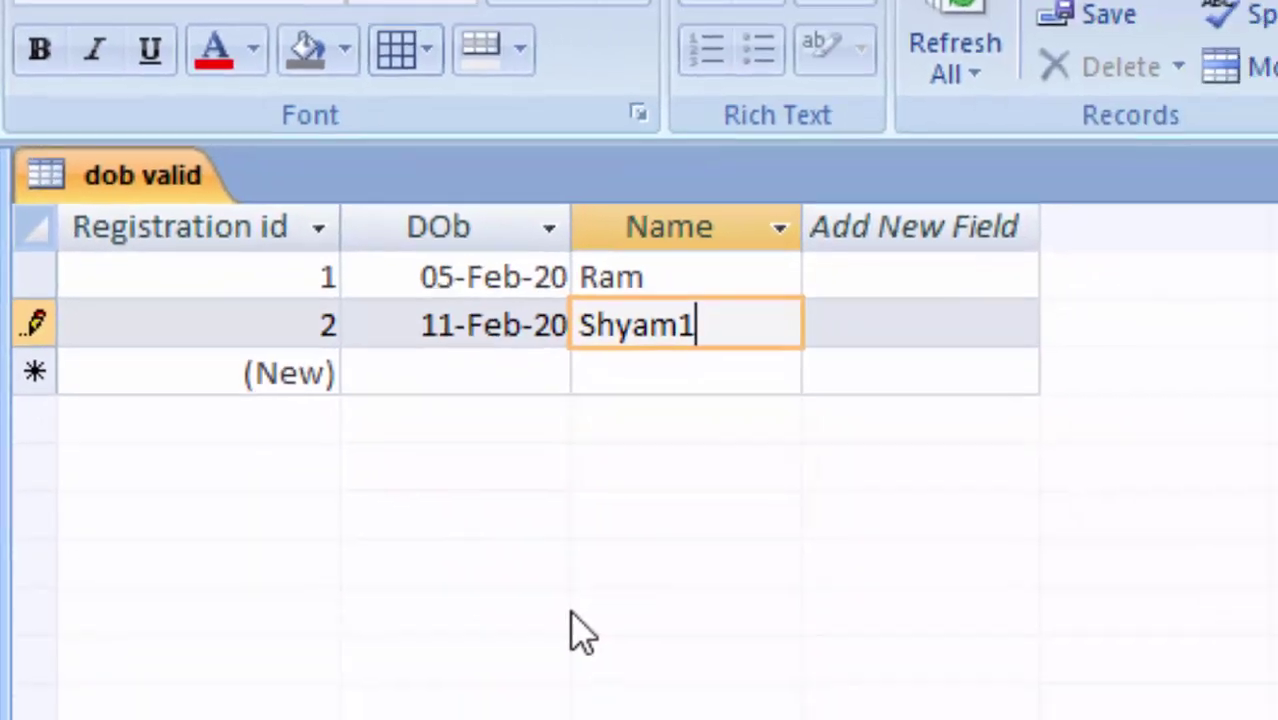
{"action": "key", "text": "Return"}
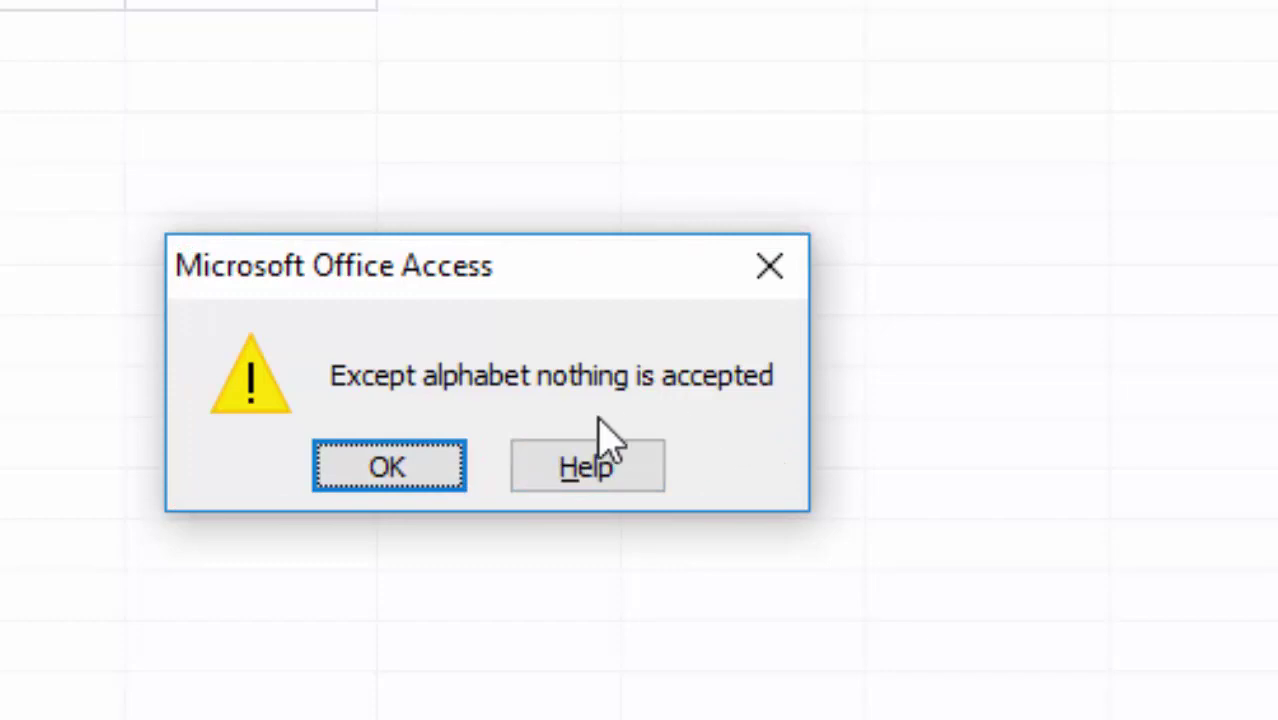
{"action": "left_click", "coordinate": [355, 468]}
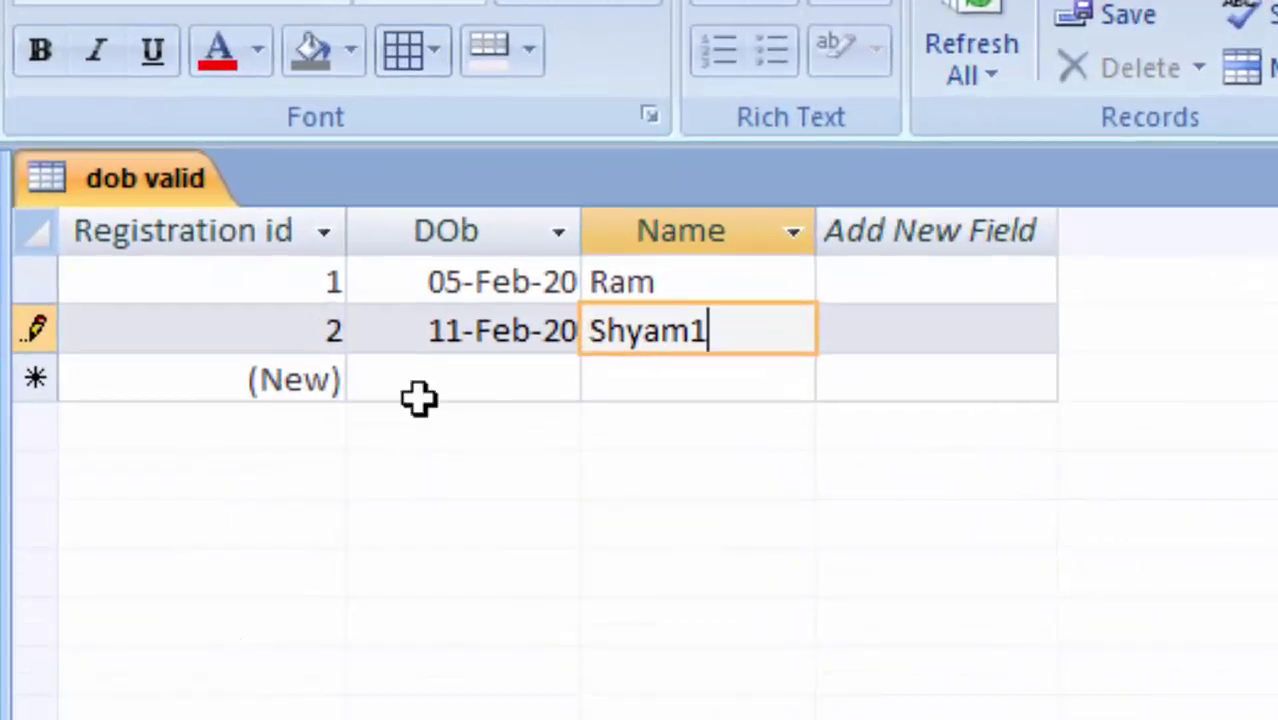
{"action": "left_click", "coordinate": [418, 385]}
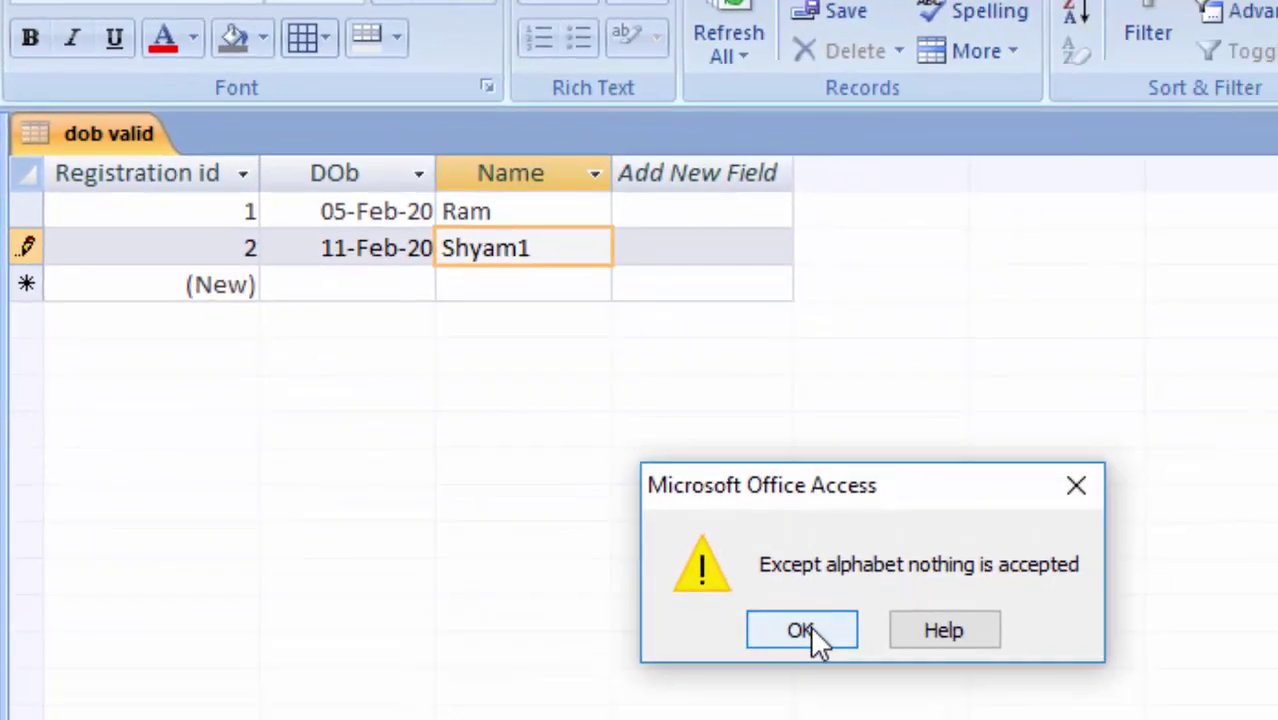
{"action": "left_click", "coordinate": [819, 637]}
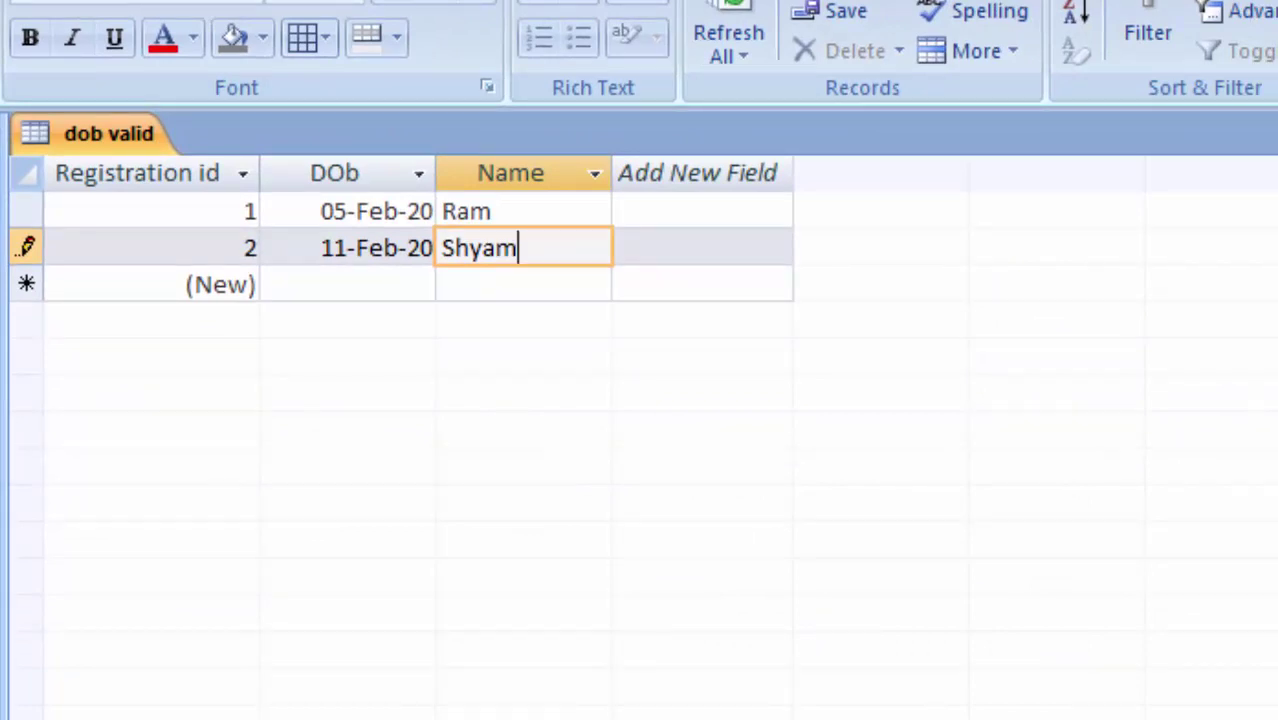
{"action": "left_click", "coordinate": [366, 285]}
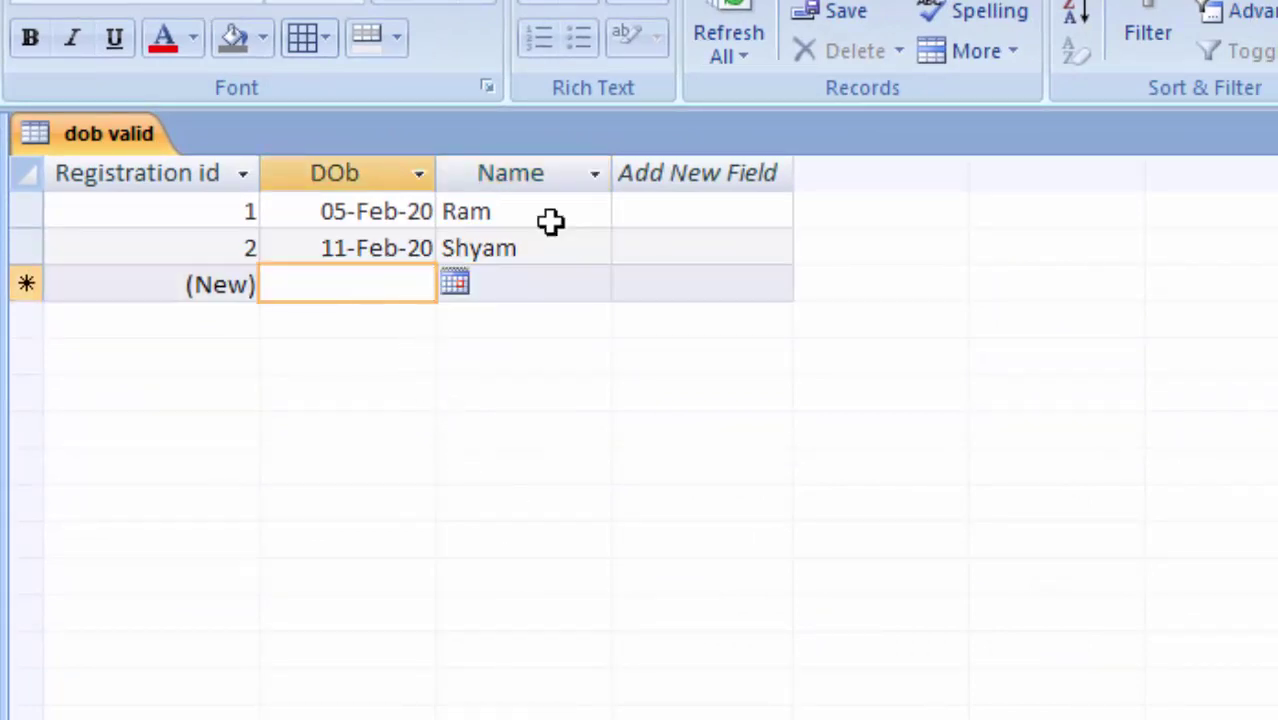
Step: Start a third record dated 21-Jan-20 with name @$ and dismiss the letters-only warning
{"action": "left_click", "coordinate": [454, 284]}
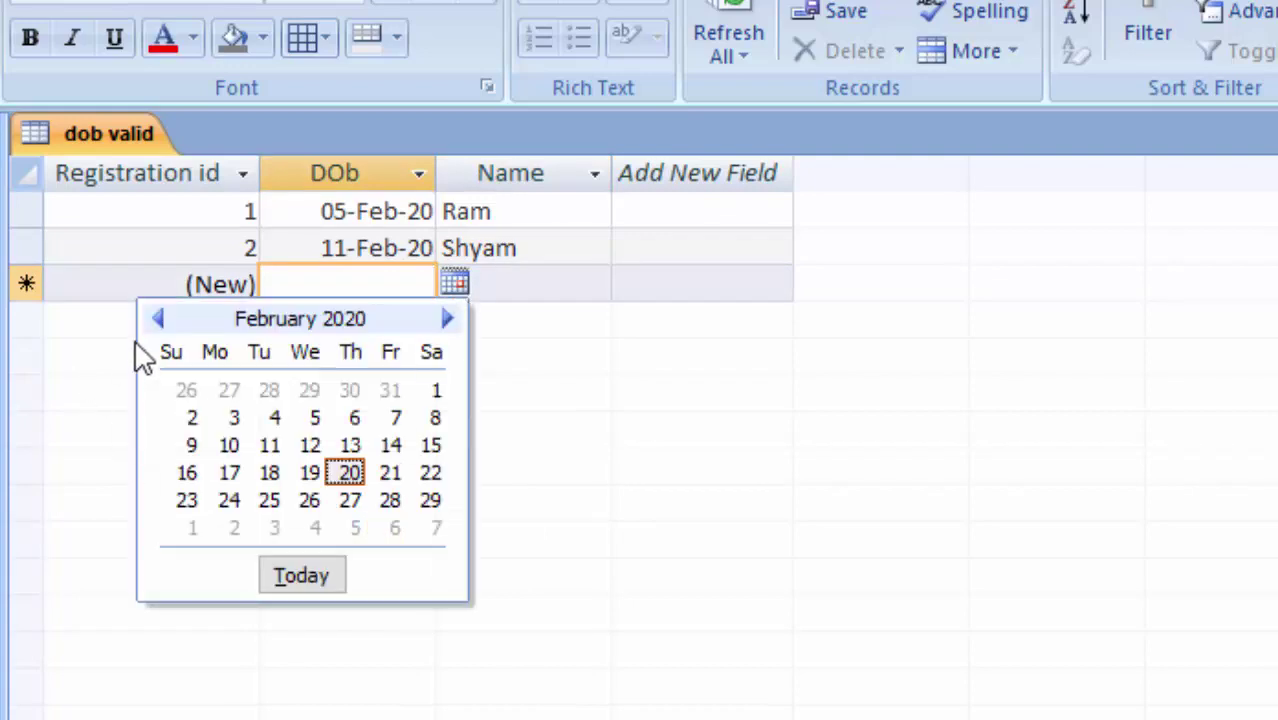
{"action": "left_click", "coordinate": [157, 319]}
{"action": "left_click", "coordinate": [269, 473]}
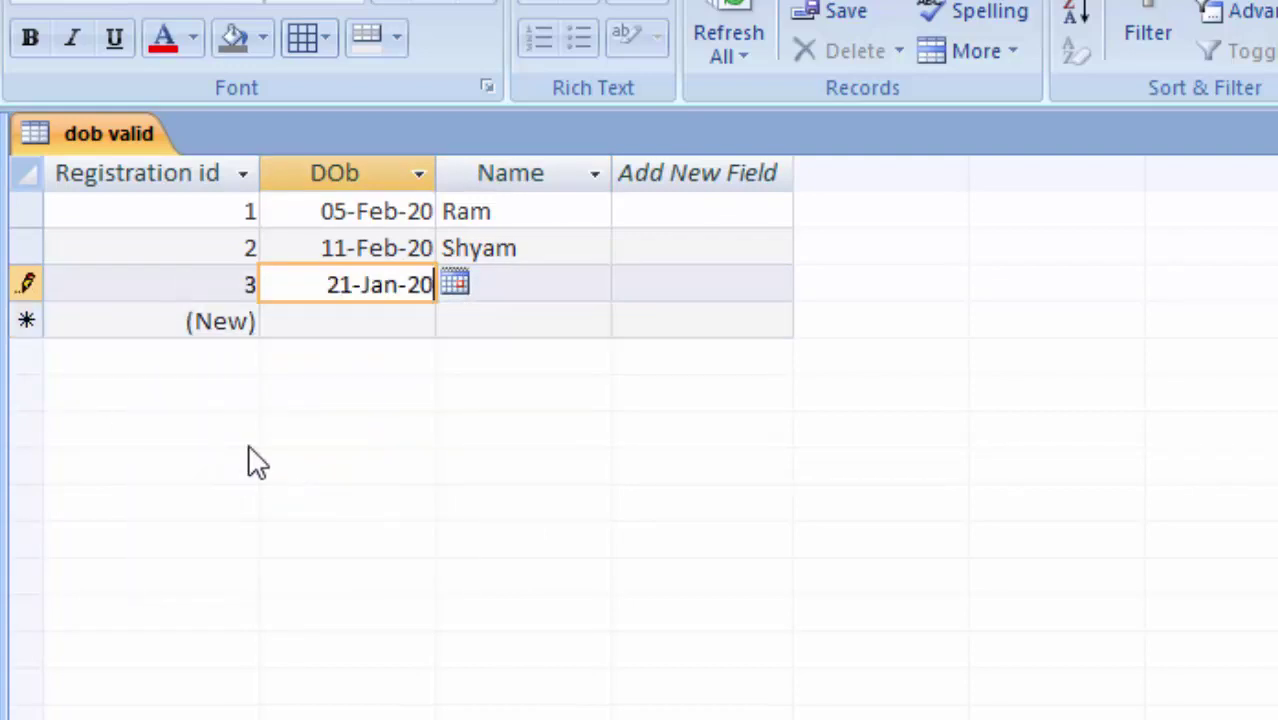
{"action": "left_click", "coordinate": [497, 281]}
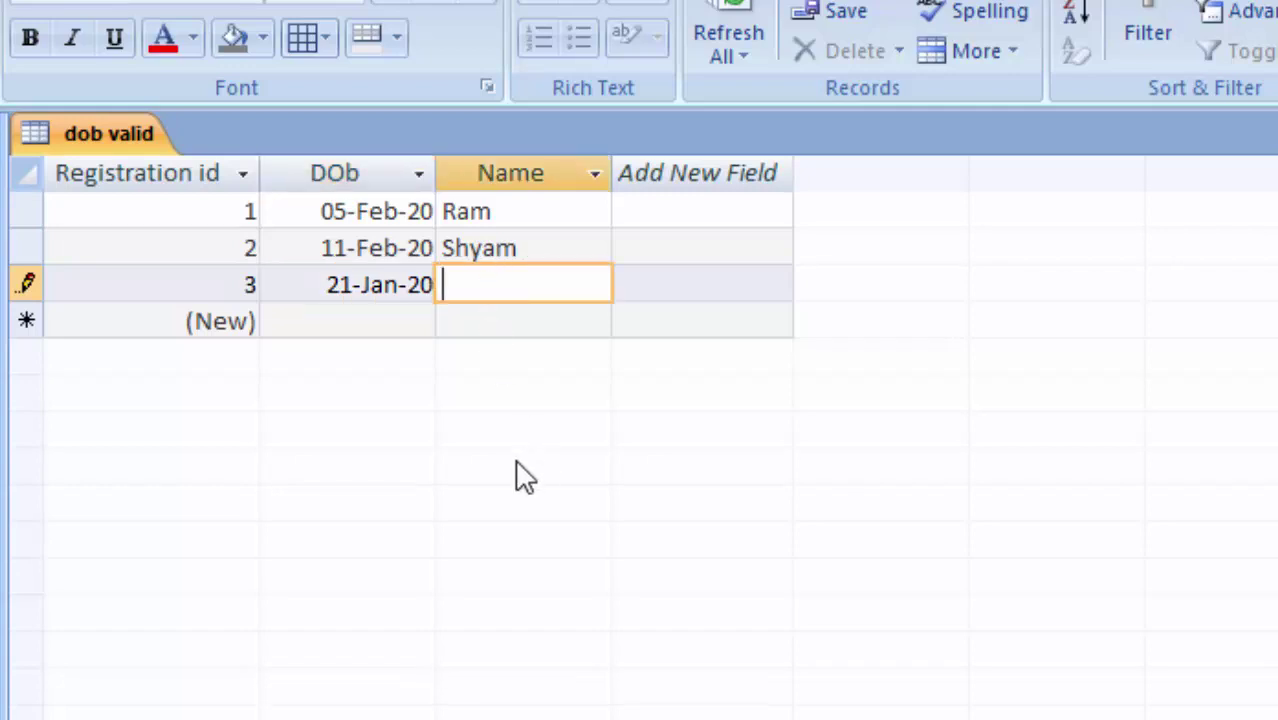
{"action": "type", "text": "@"}
{"action": "type", "text": "$"}
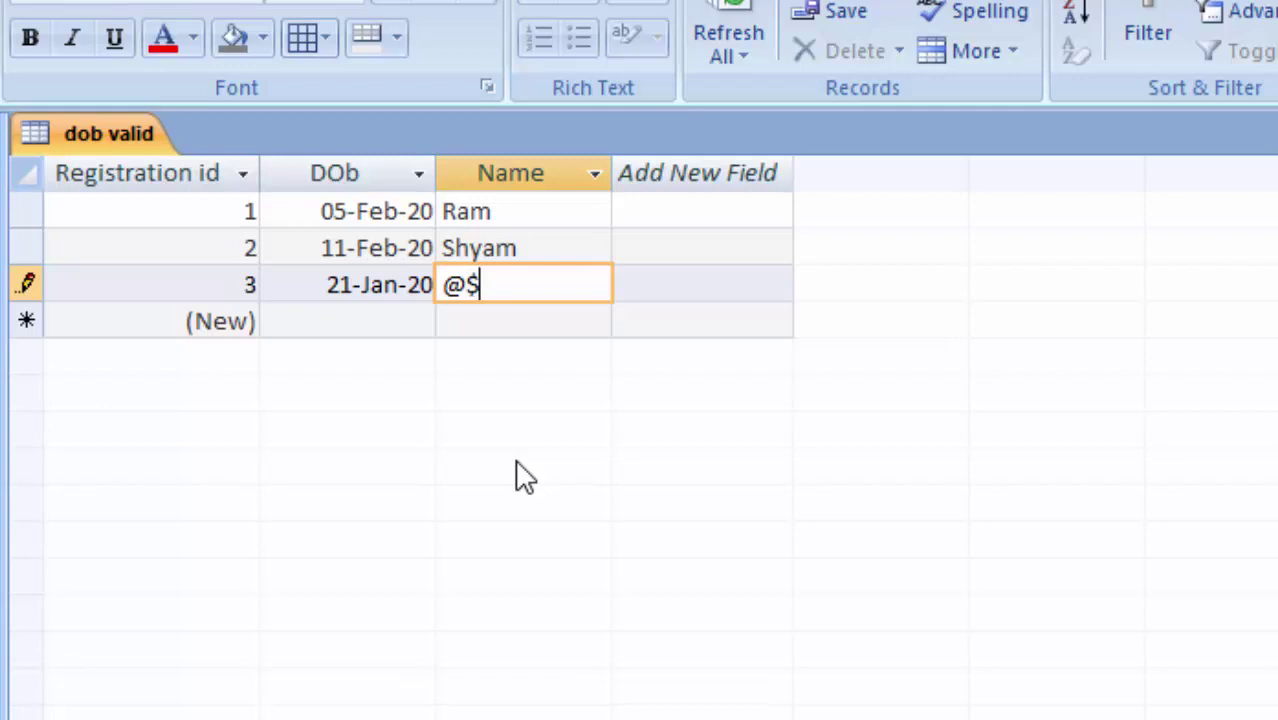
{"action": "left_click", "coordinate": [342, 316]}
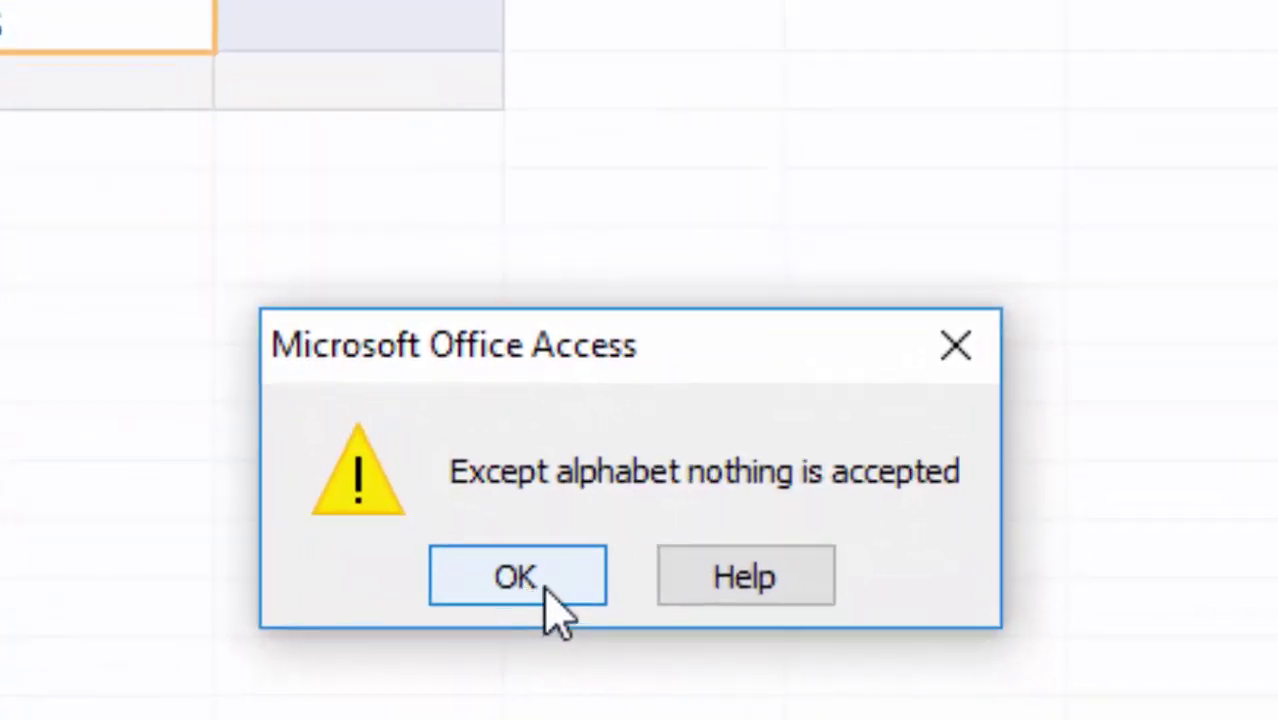
{"action": "left_click", "coordinate": [553, 610]}
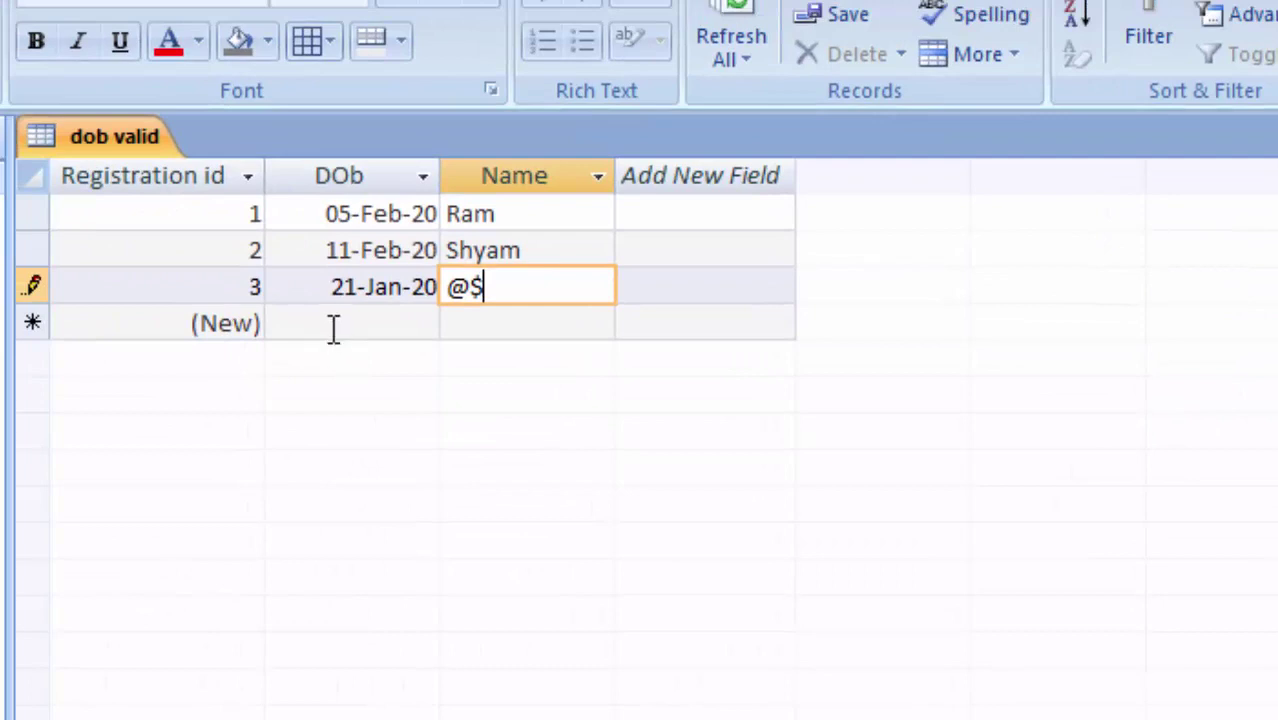
Step: Replace the rejected @$ name with ttt and save the third record
{"action": "left_click", "coordinate": [144, 253]}
{"action": "left_click", "coordinate": [785, 631]}
{"action": "key", "text": "BackSpace"}
{"action": "key", "text": "BackSpace"}
{"action": "key", "text": "Tab"}
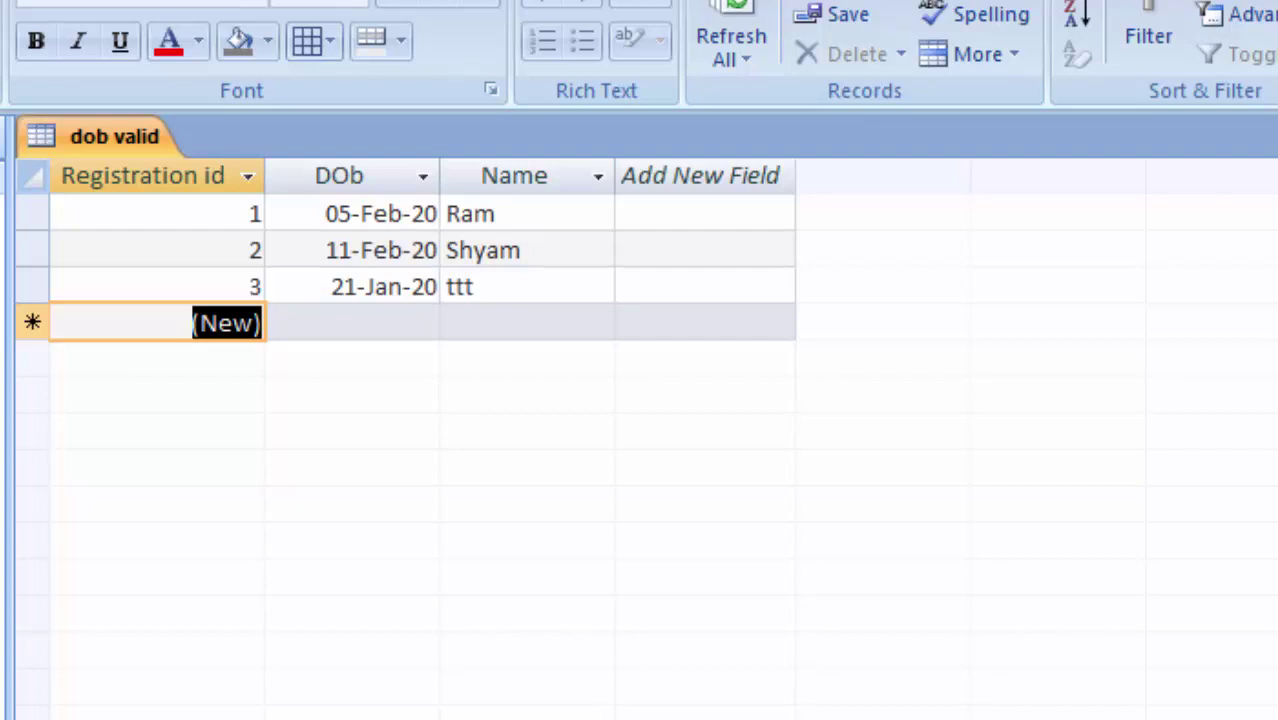
{"action": "left_click", "coordinate": [226, 322]}
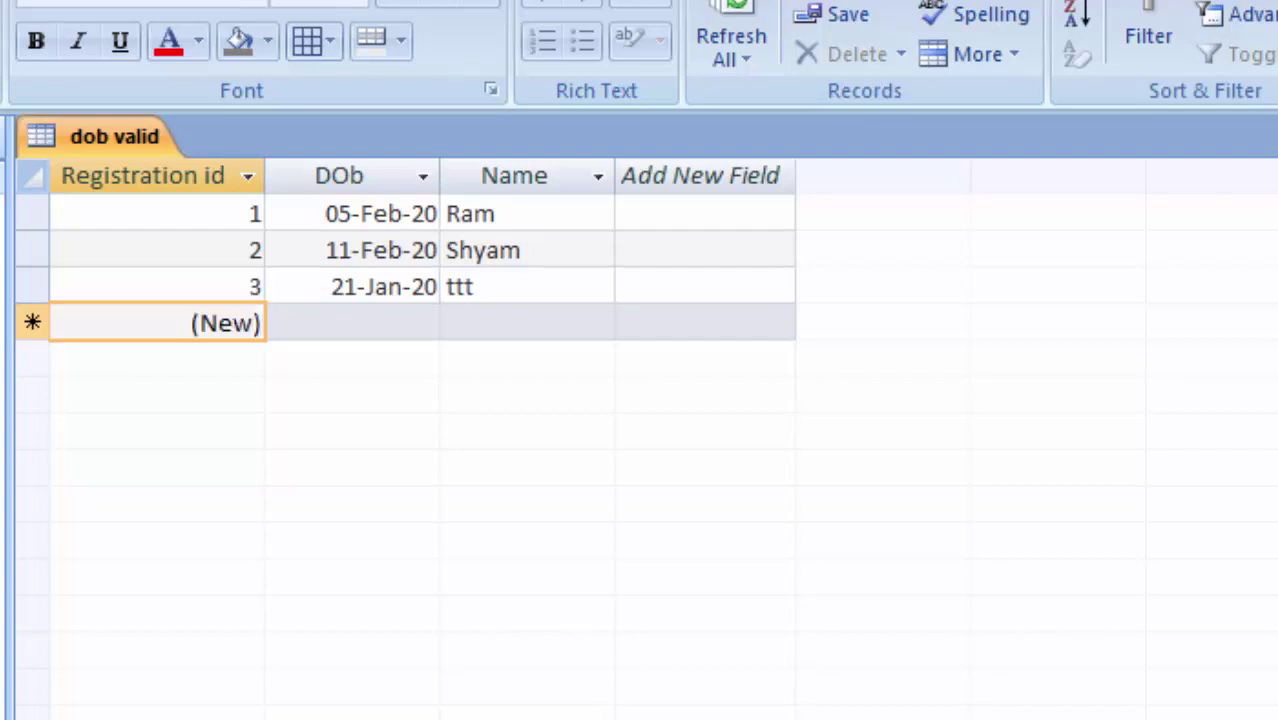